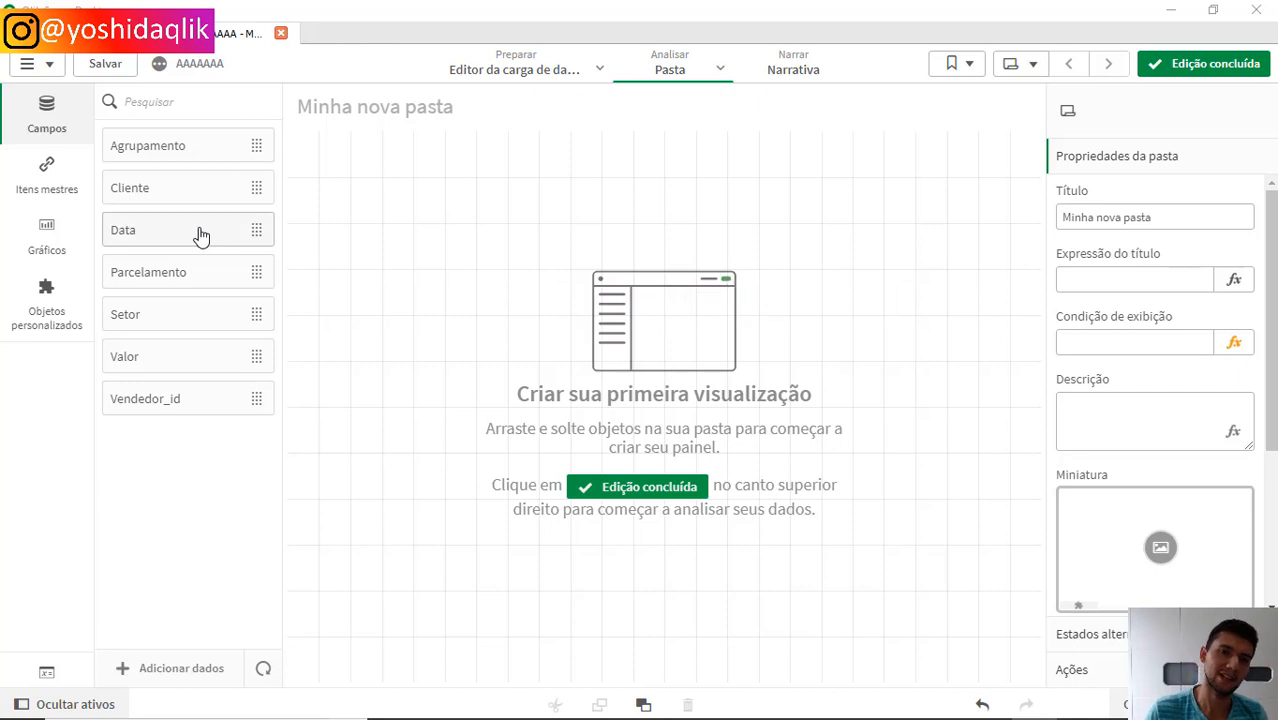
Add a Tabela chart to the sheet and enlarge it to 12 x 12 grid cells
left_click(193, 117)
type("tabe")
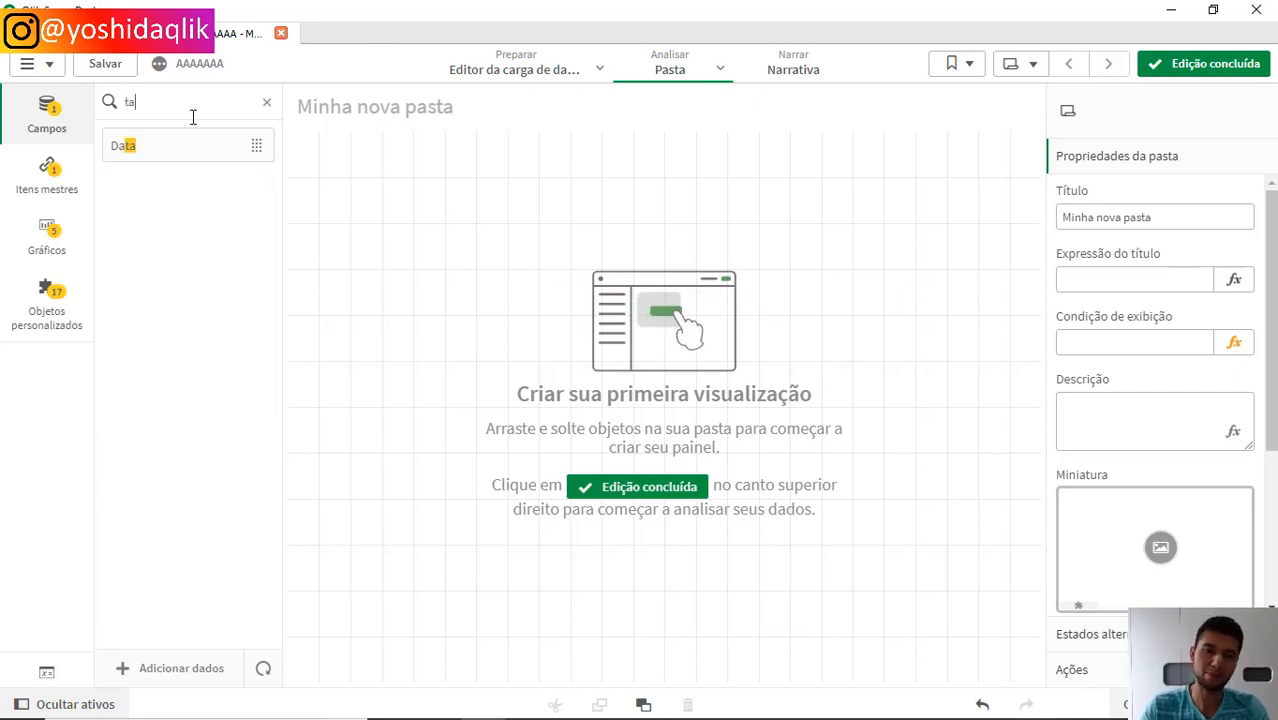
left_click(47, 240)
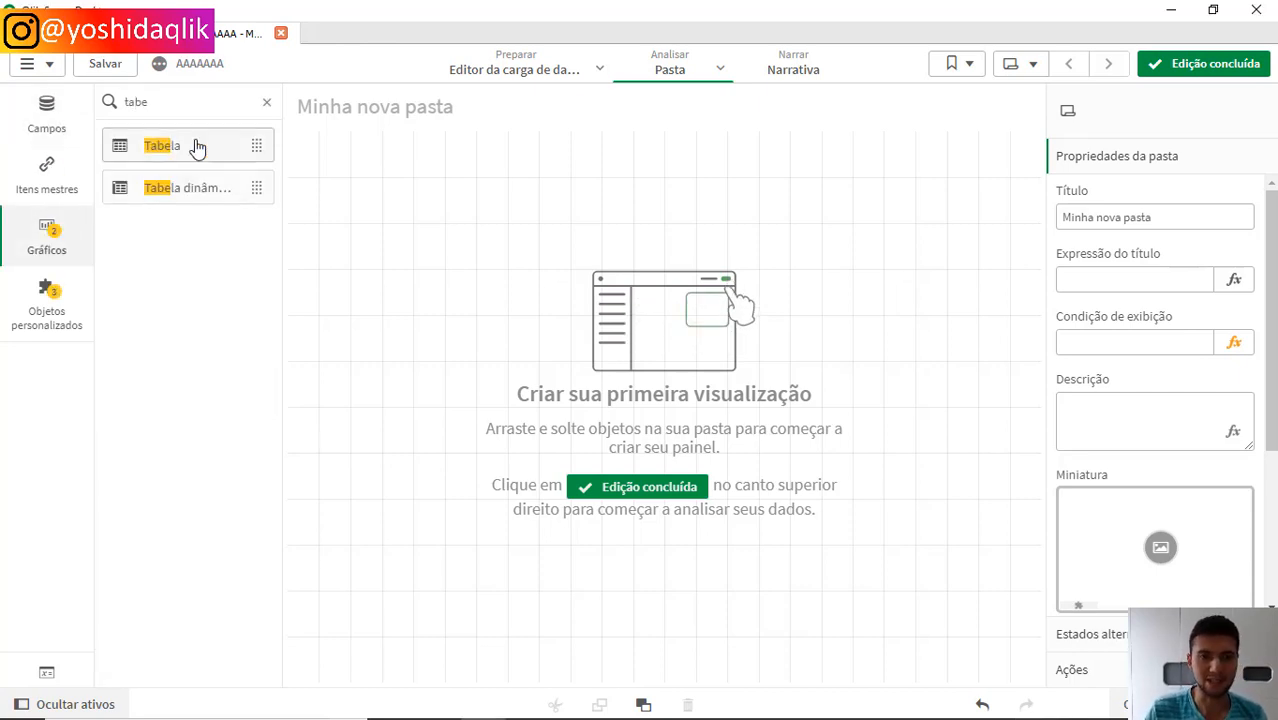
left_click_drag(197, 146, 408, 222)
left_click(267, 106)
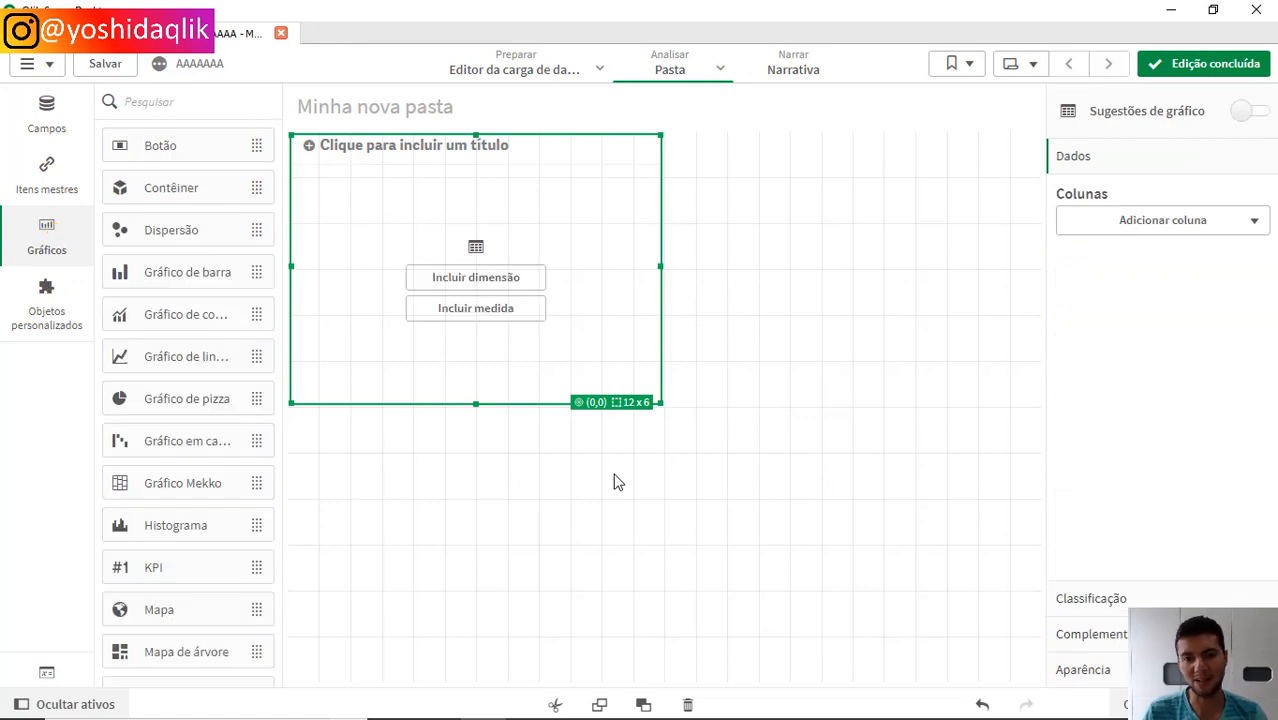
left_click_drag(663, 407, 660, 676)
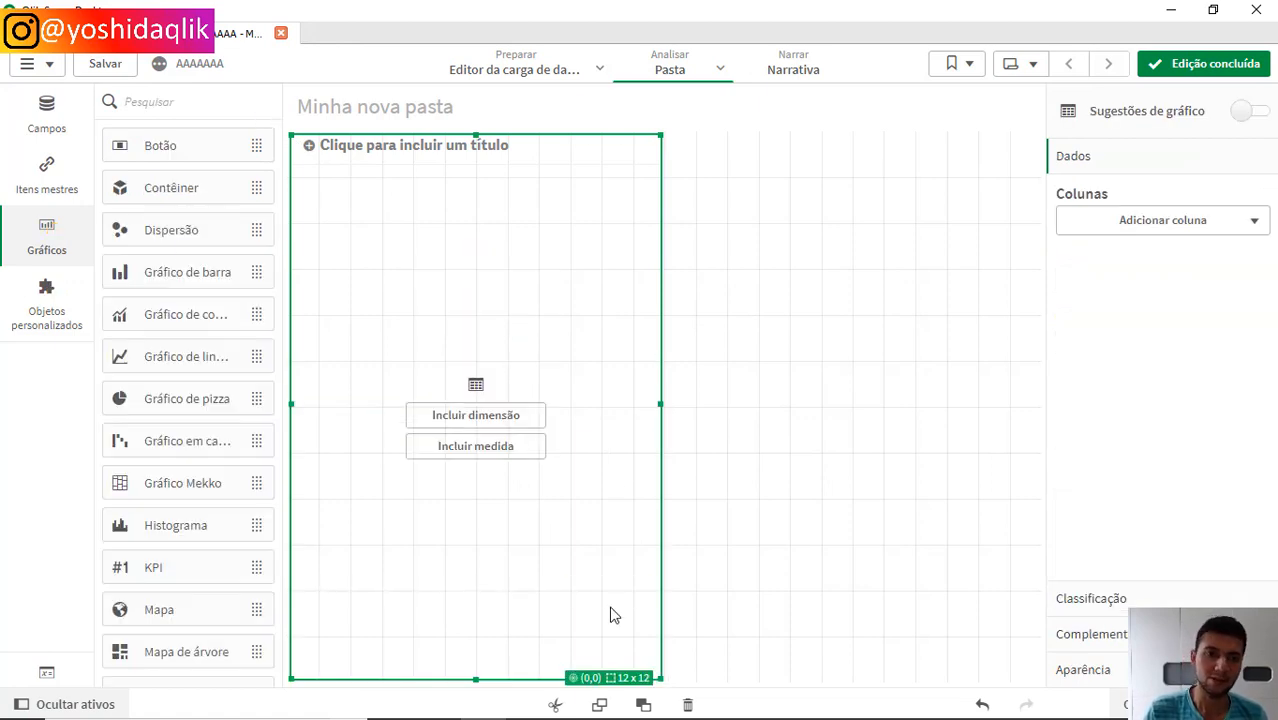
Add the Cliente field as a dimension and Sum(Valor) as a measure to the table
left_click(60, 130)
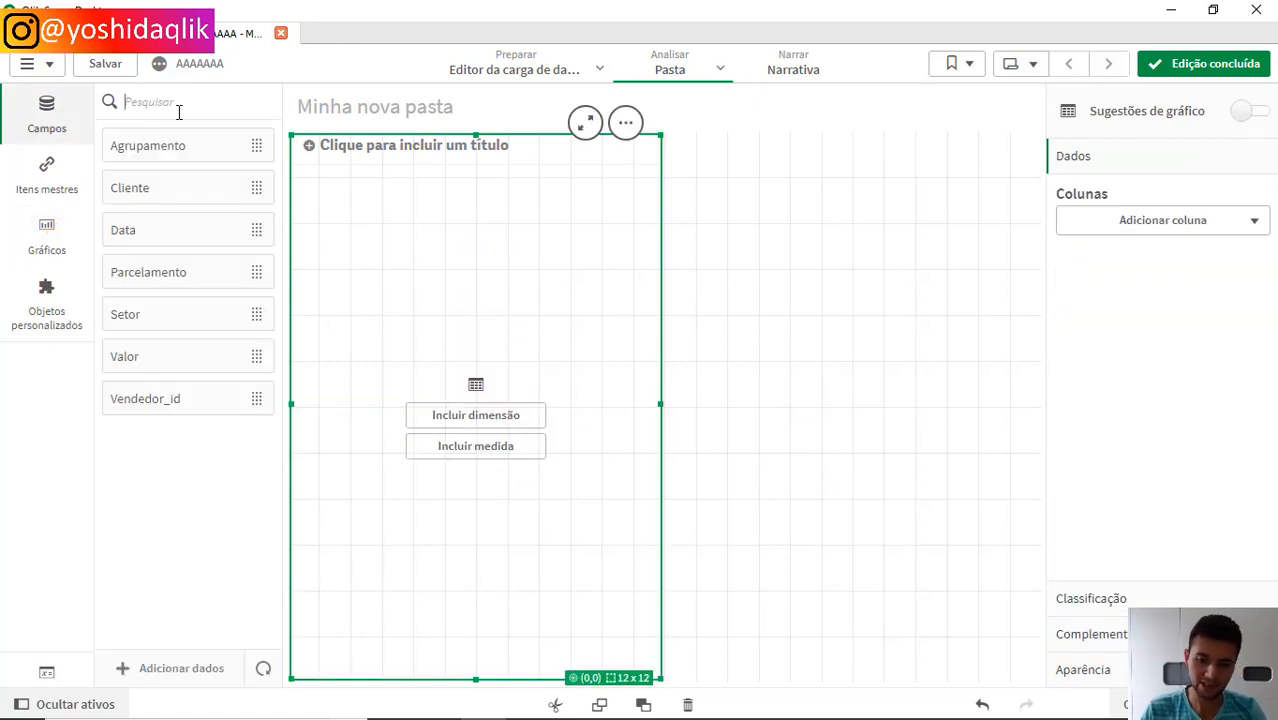
left_click_drag(174, 187, 447, 346)
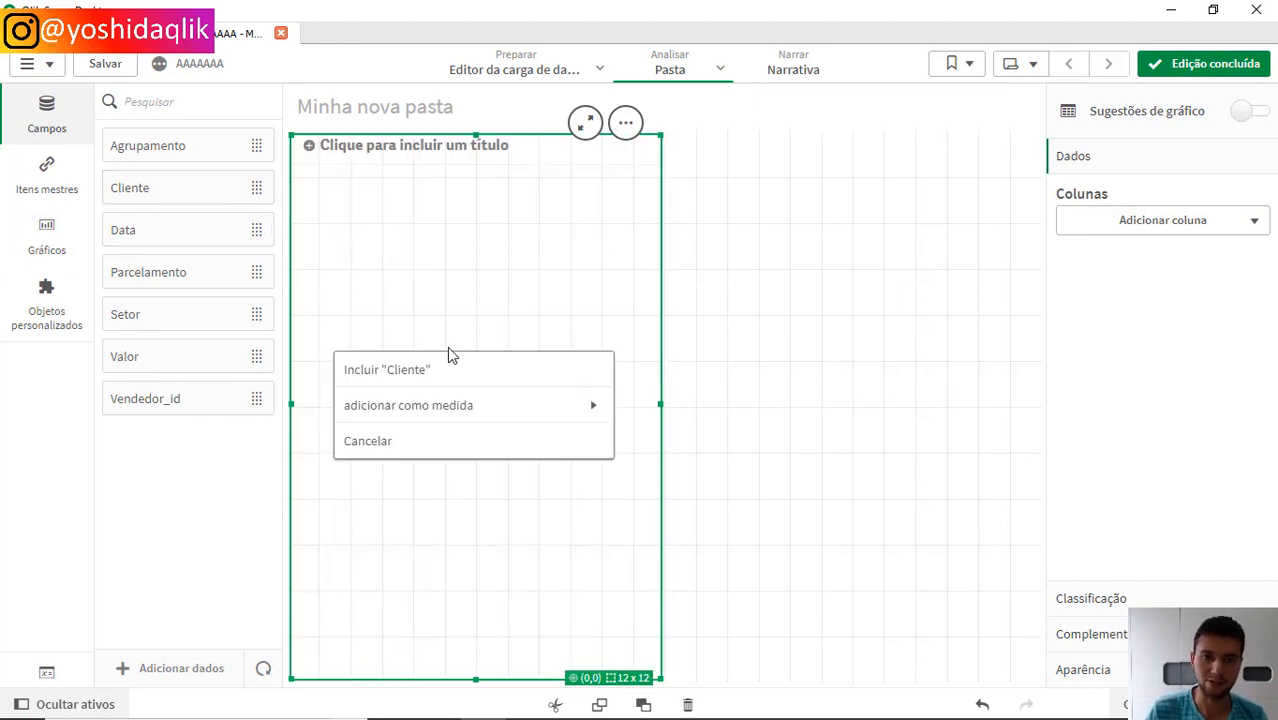
left_click(447, 361)
left_click_drag(152, 360, 445, 365)
left_click(492, 431)
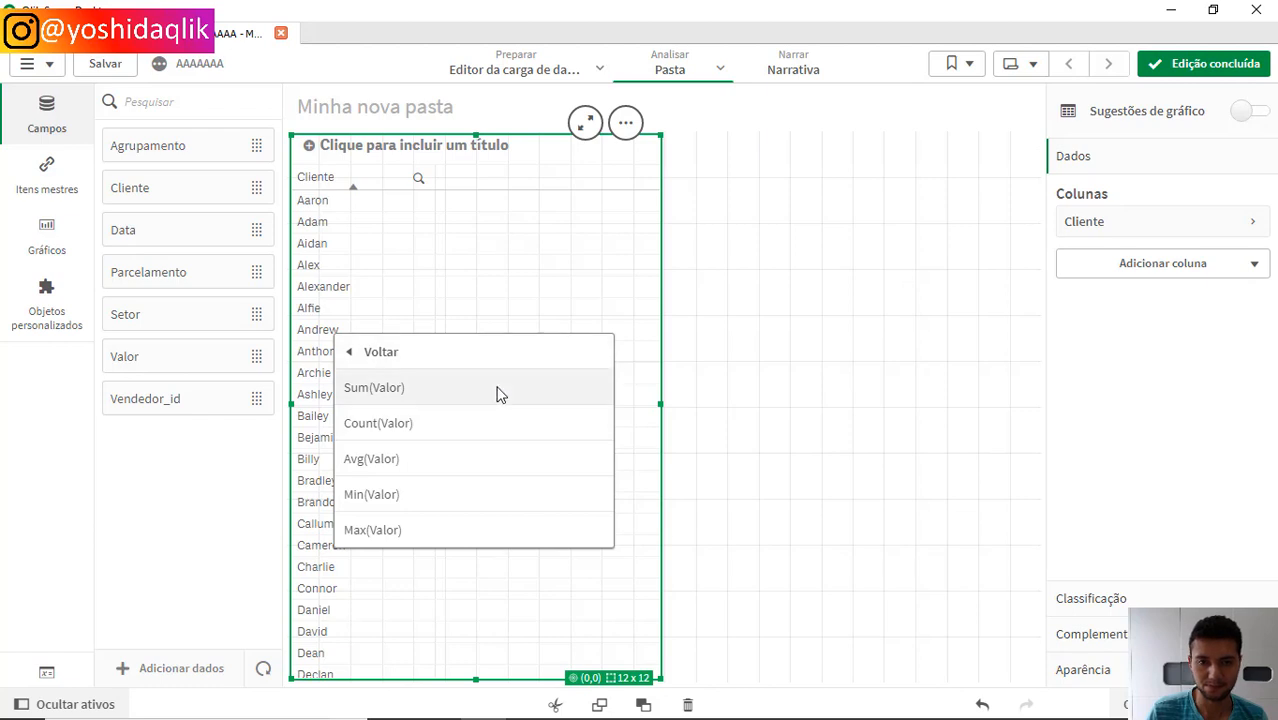
left_click(499, 390)
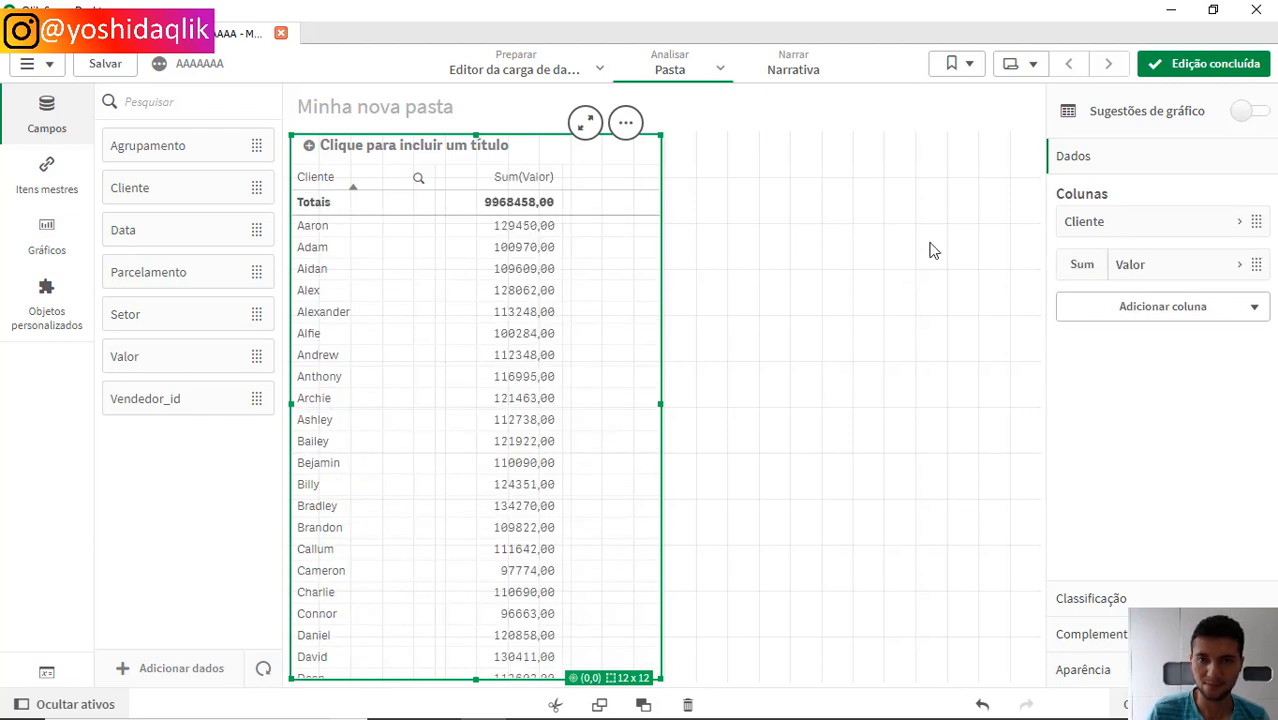
Set the number format of the table's Sum(Valor) column to Número
left_click(1178, 272)
left_click(1110, 471)
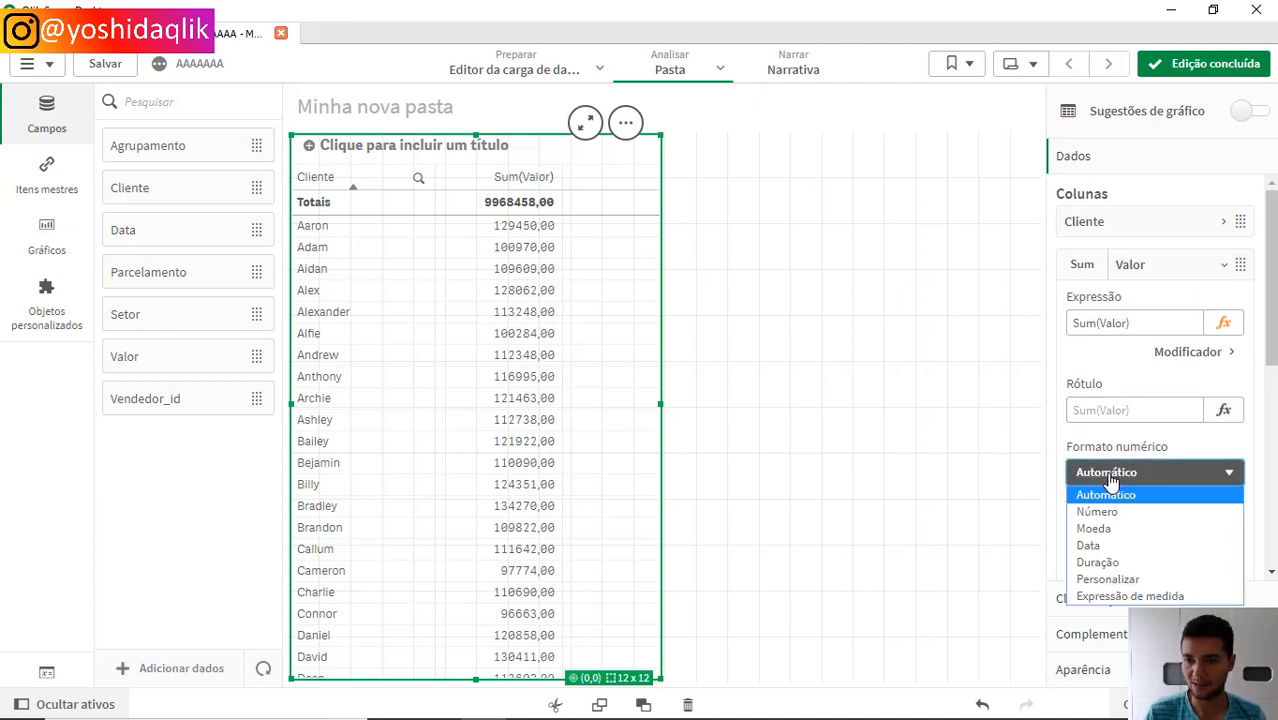
left_click(1105, 510)
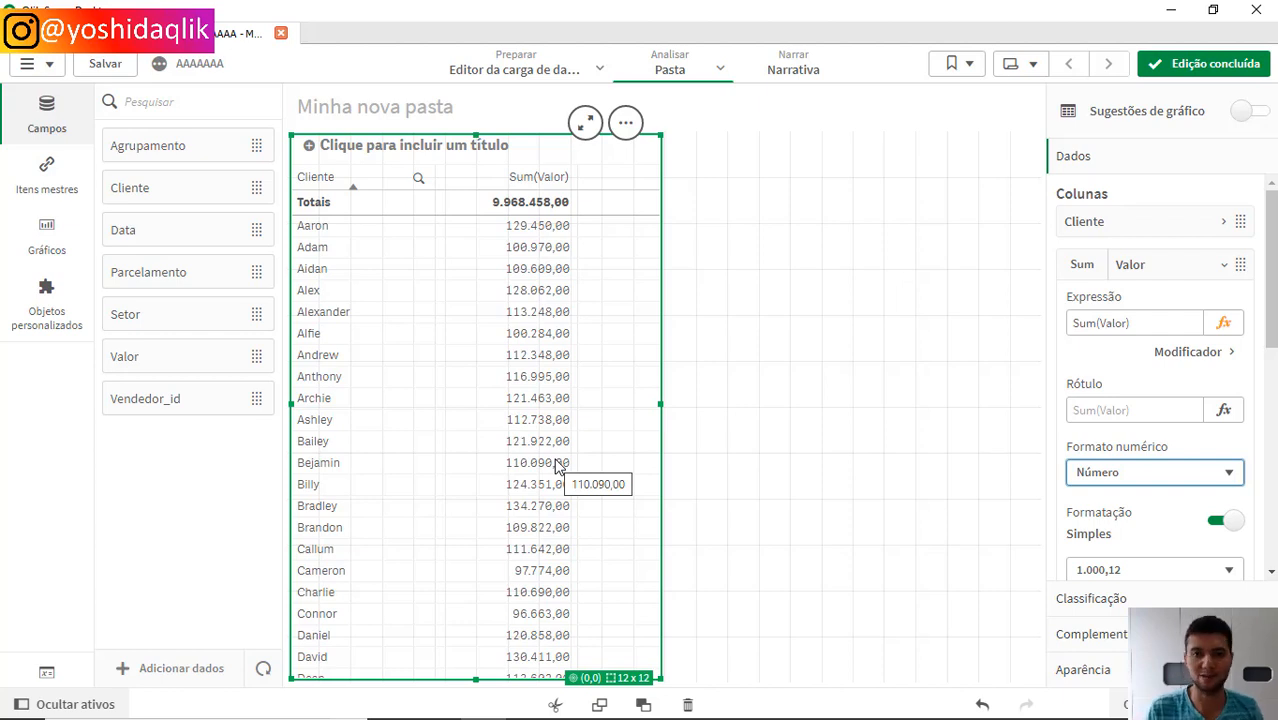
left_click(773, 326)
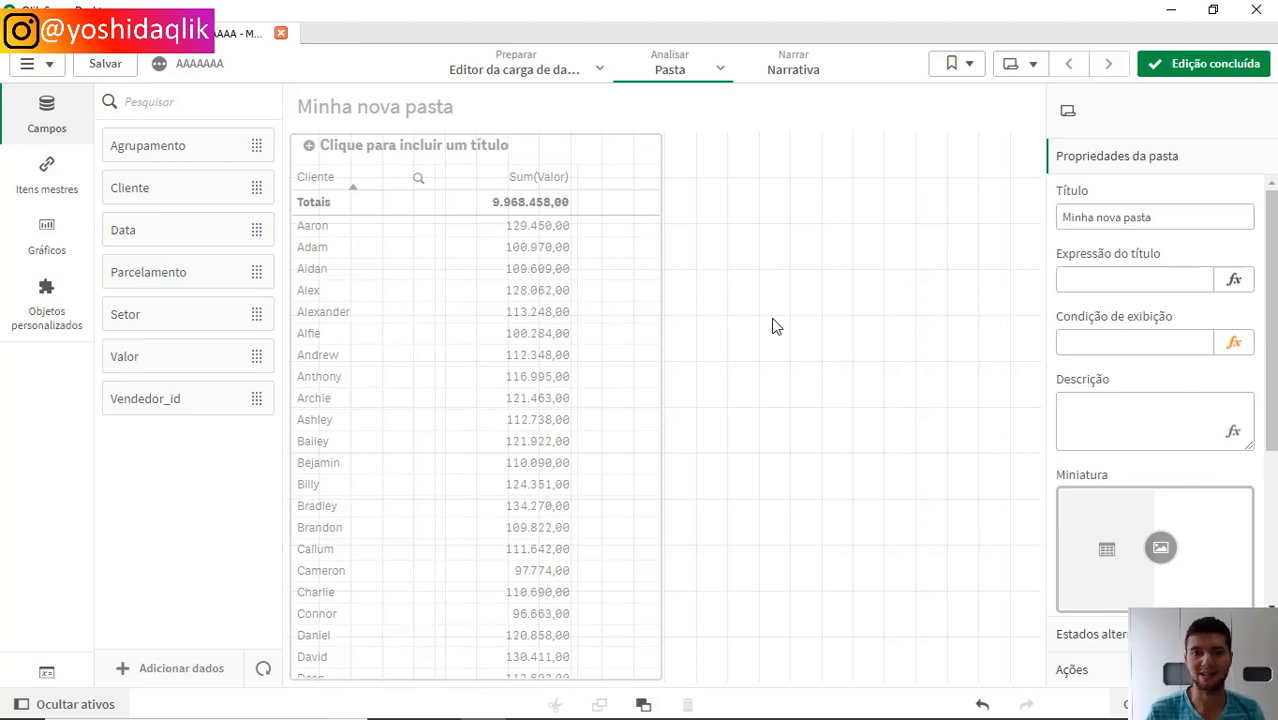
Move the client table to the right half of the sheet and resize it to 10 x 12 grid cells
left_click_drag(471, 334, 932, 322)
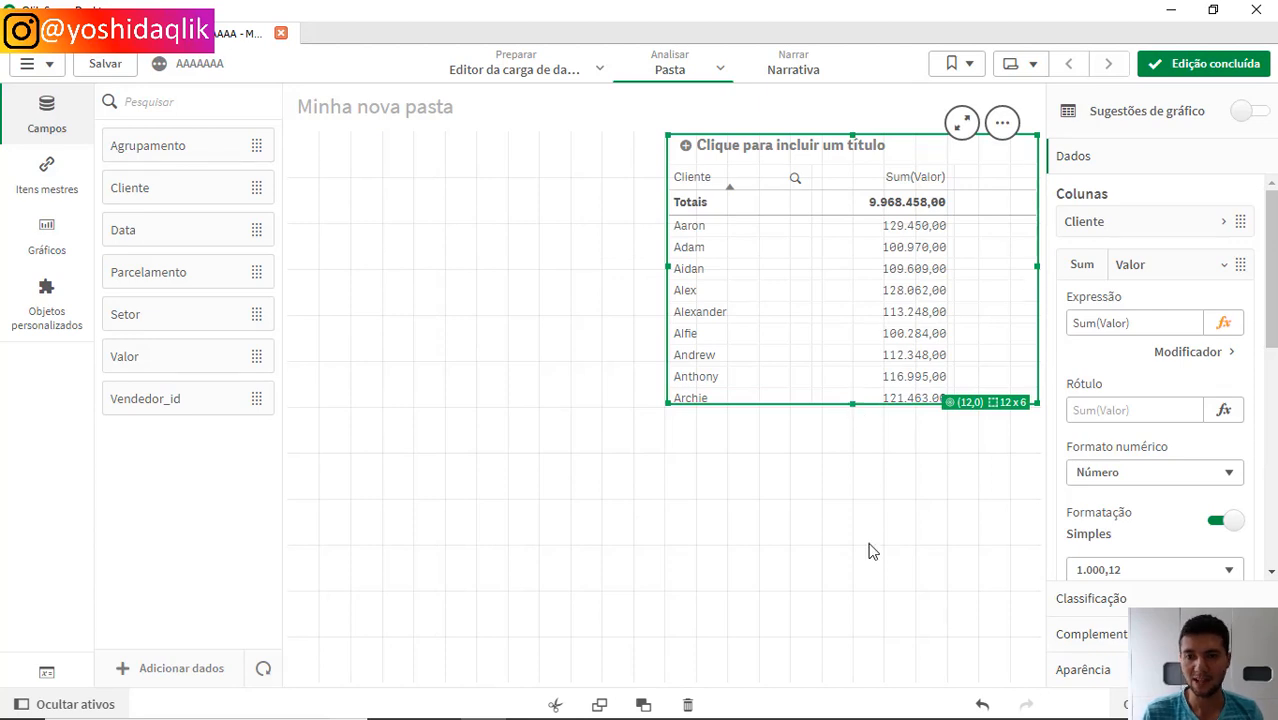
left_click_drag(852, 404, 852, 680)
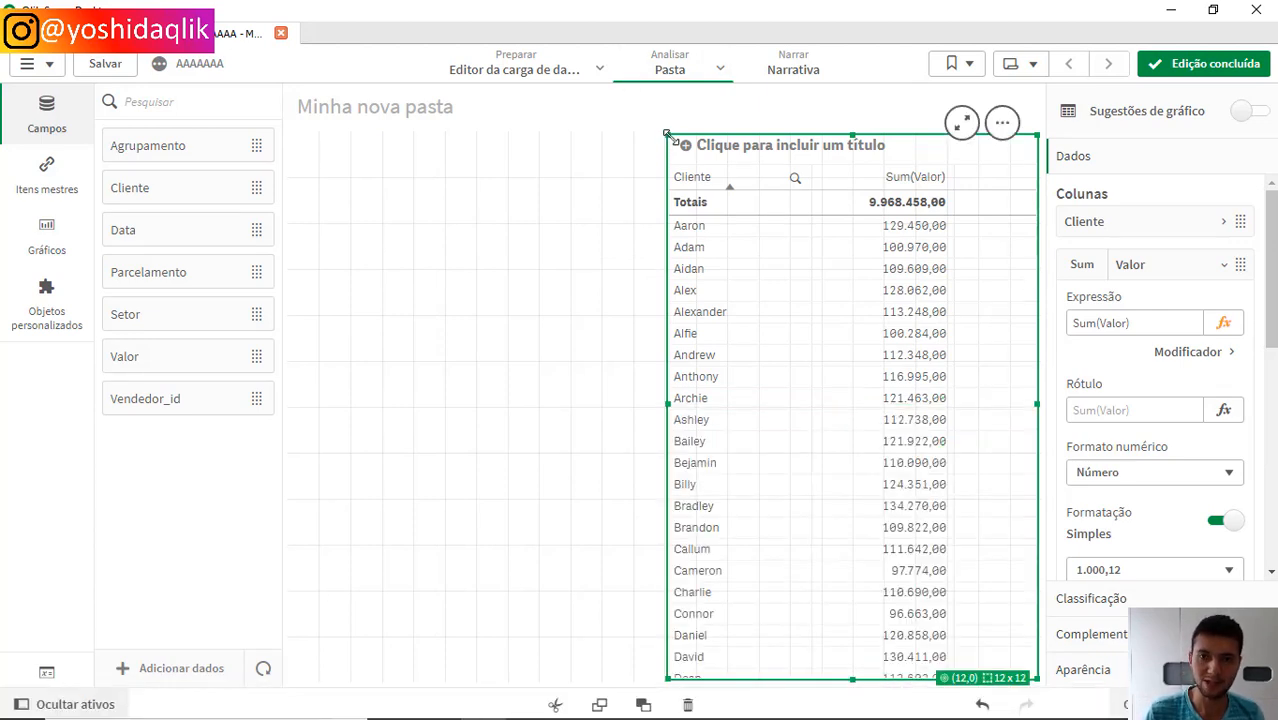
left_click_drag(668, 133, 731, 135)
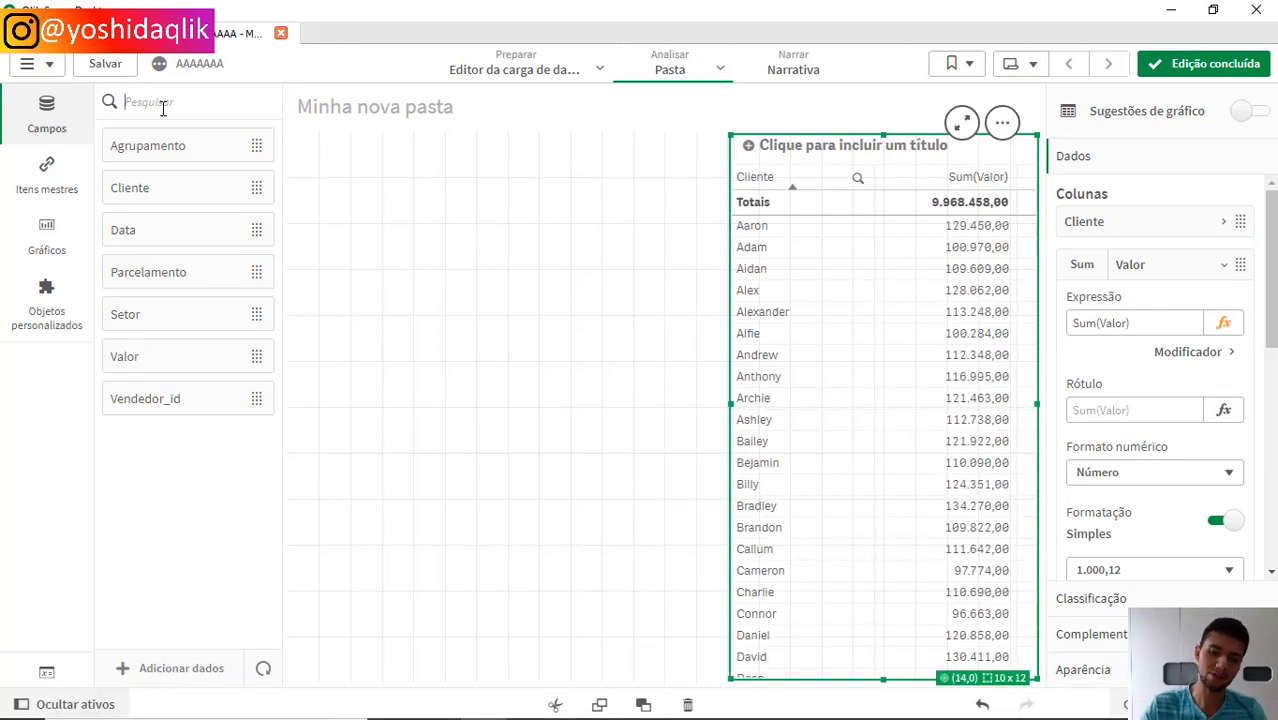
Add a second Tabela chart in the free area beside the client table and enlarge it to 13 x 12 grid cells
type("tab")
left_click(47, 237)
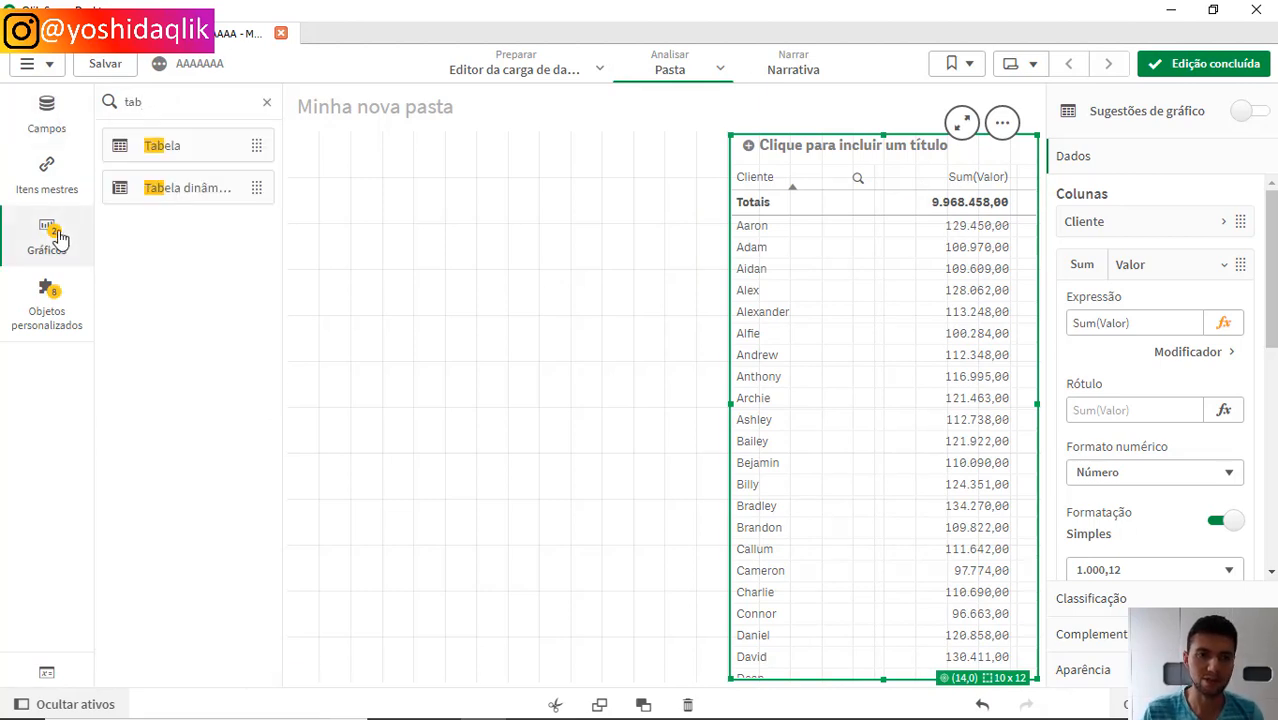
left_click_drag(157, 170, 400, 230)
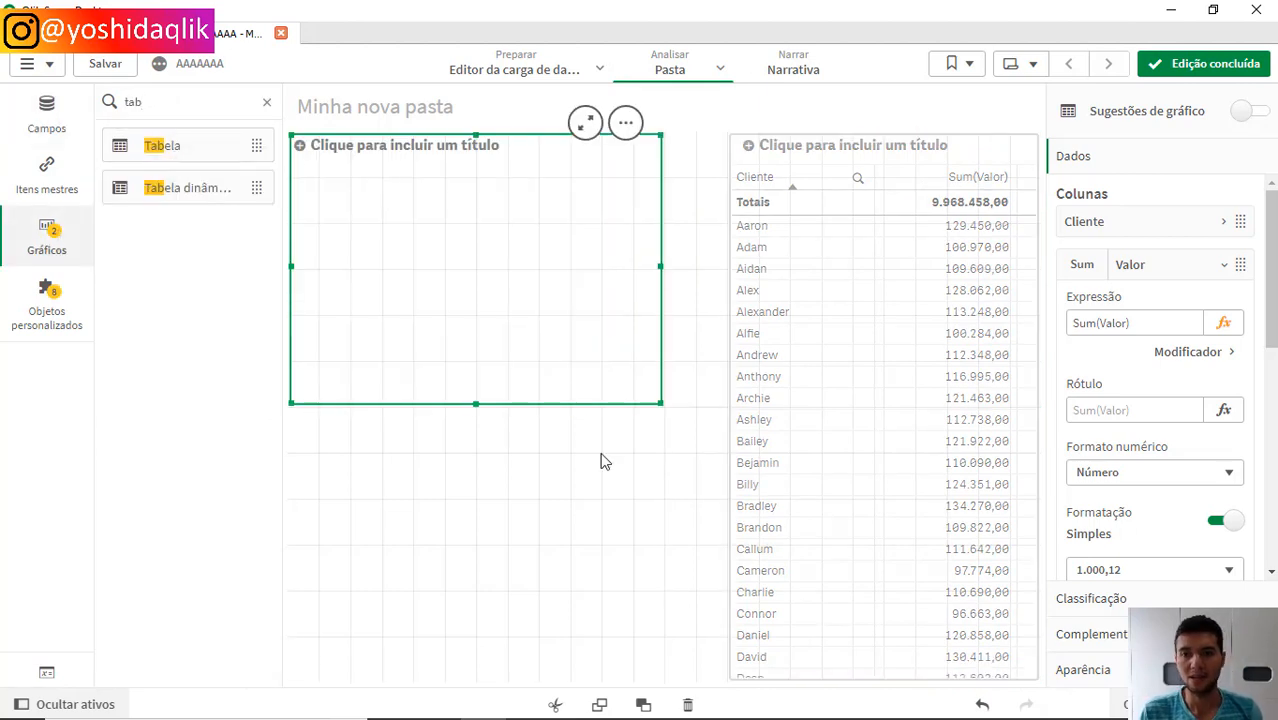
left_click_drag(661, 402, 694, 704)
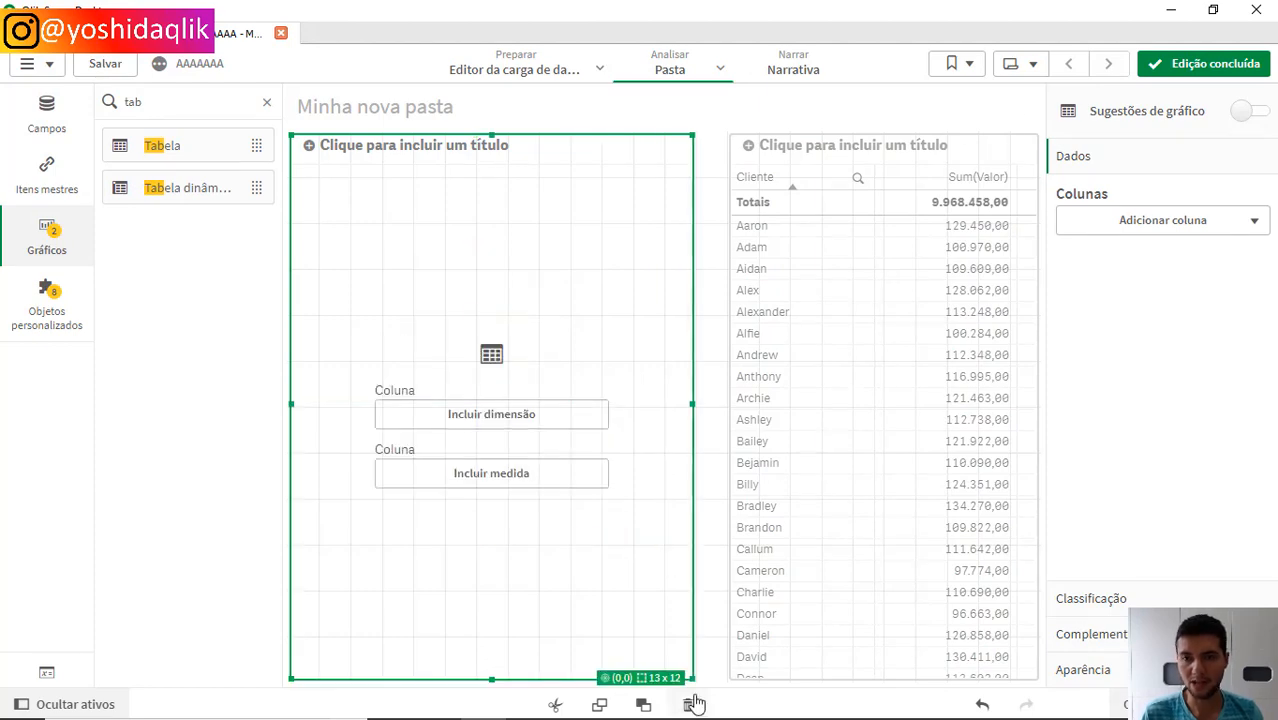
Start a calculated dimension for the new table with an empty Aggr() function spread over three lines
left_click(533, 428)
left_click(819, 298)
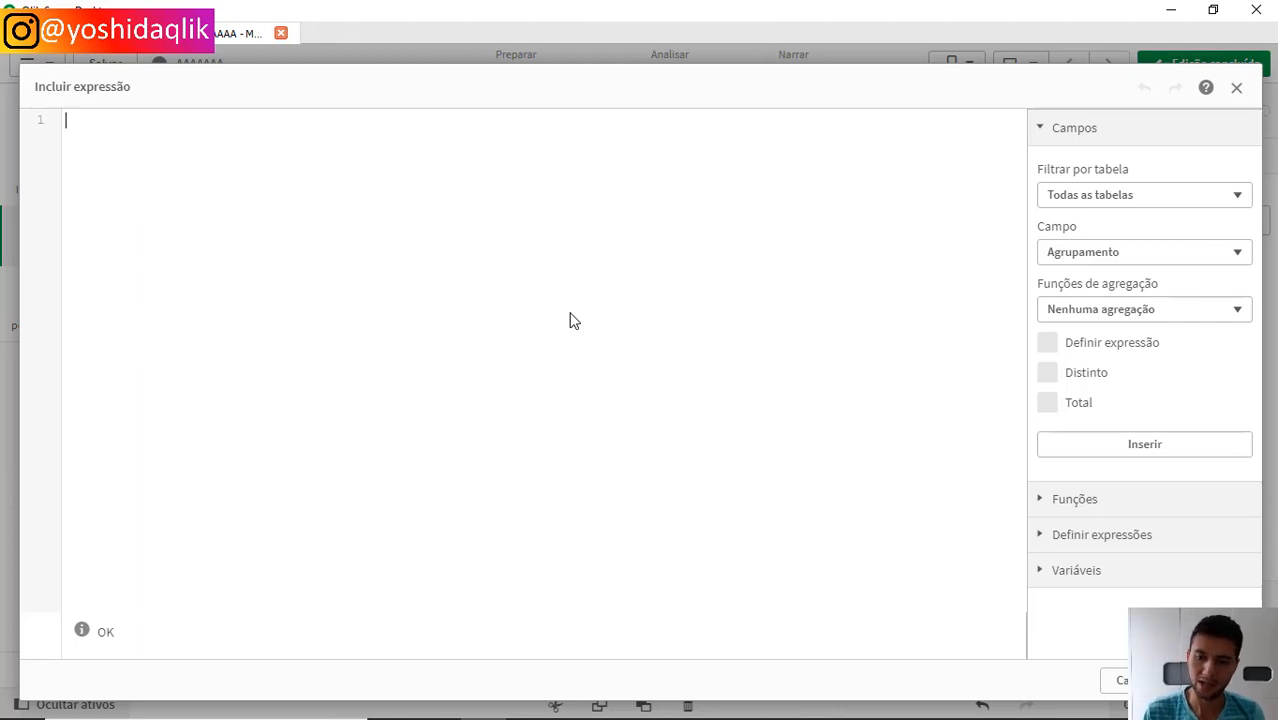
type("aggr(")
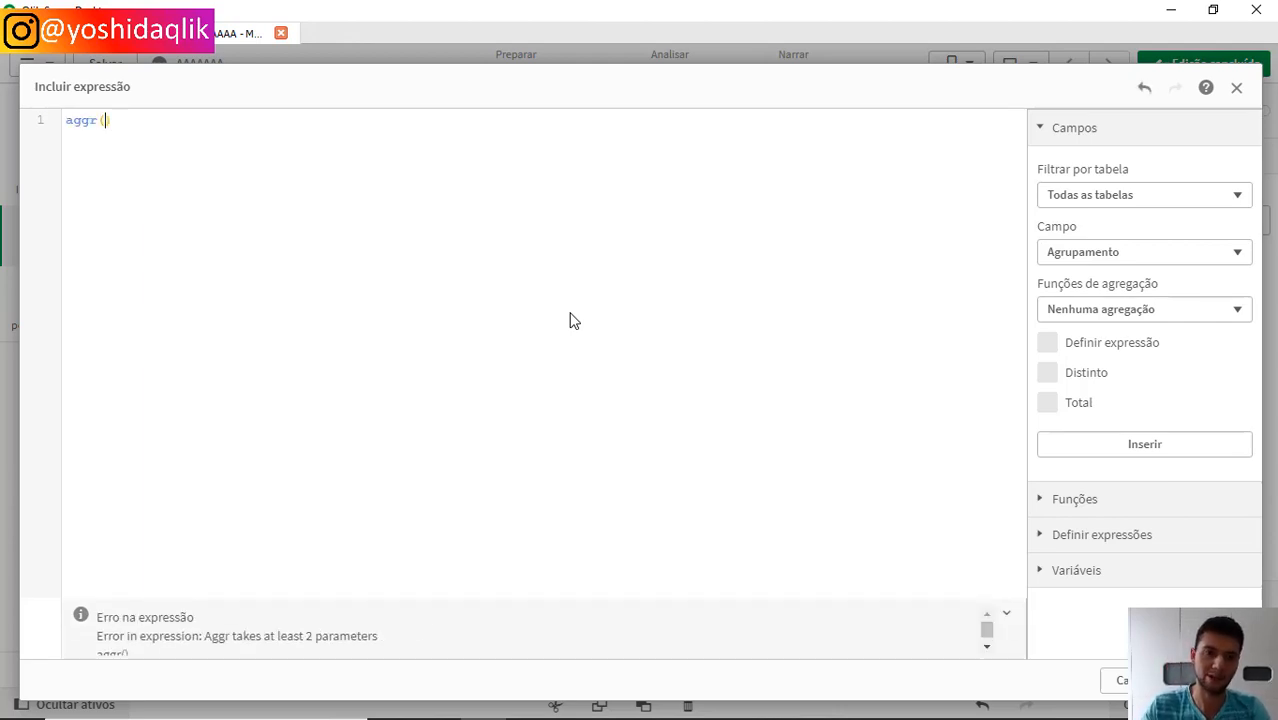
key("Home")
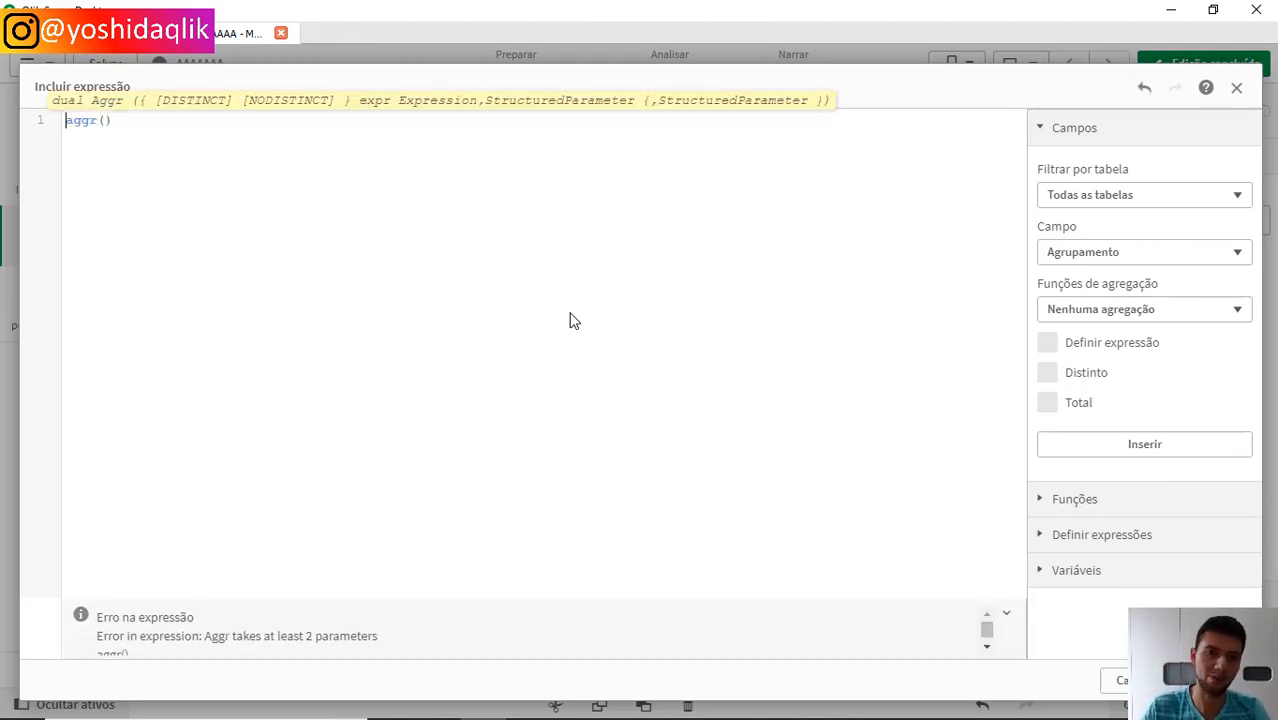
key("shift+Right")
type("A")
key("Right")
key("Right")
key("Right")
key("Right")
key("Return")
key("Return")
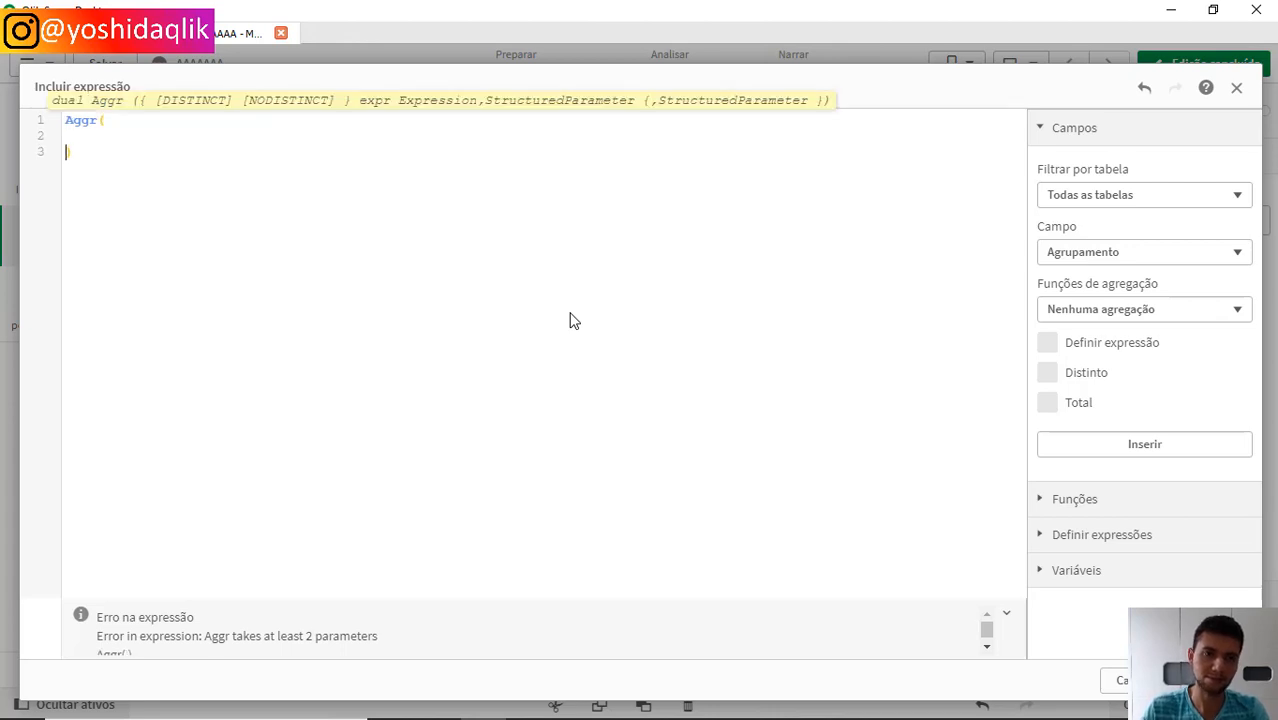
Fill the Aggr function with sum(Valor) as the expression and Cliente as the grouping field
type(",cli")
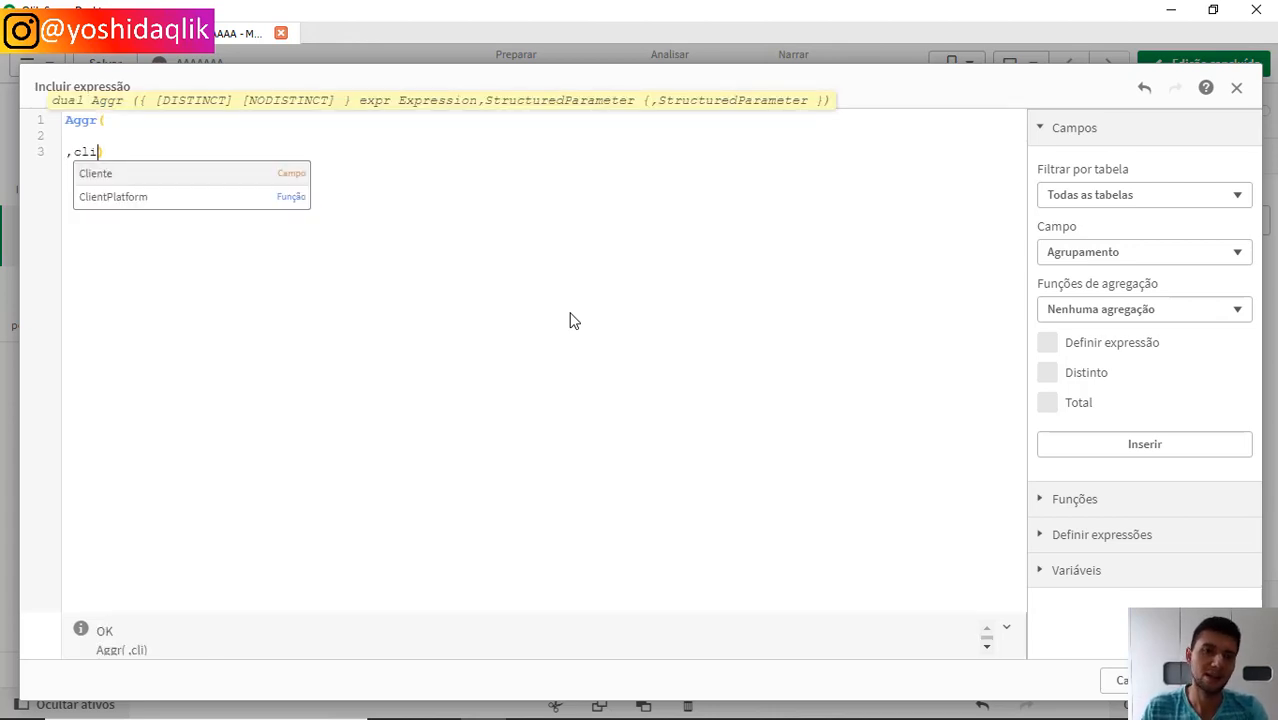
key("Return")
key("Up")
key("Up")
key("Down")
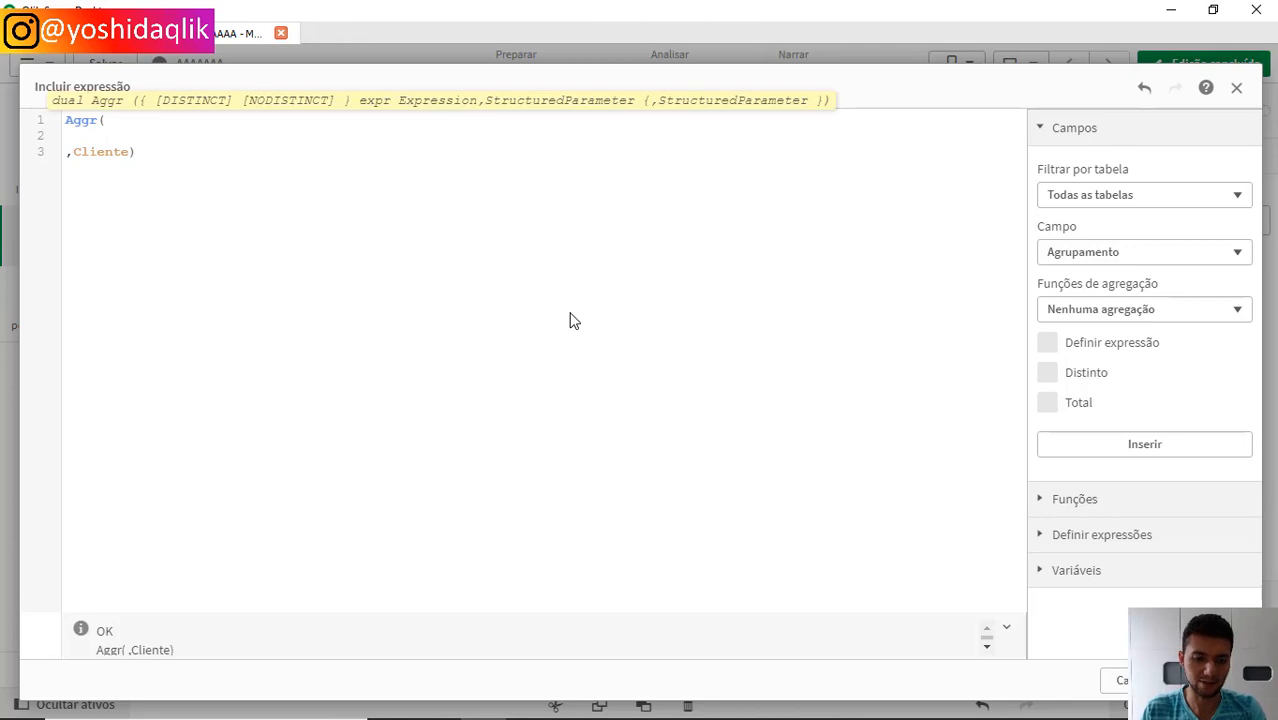
type("sum(")
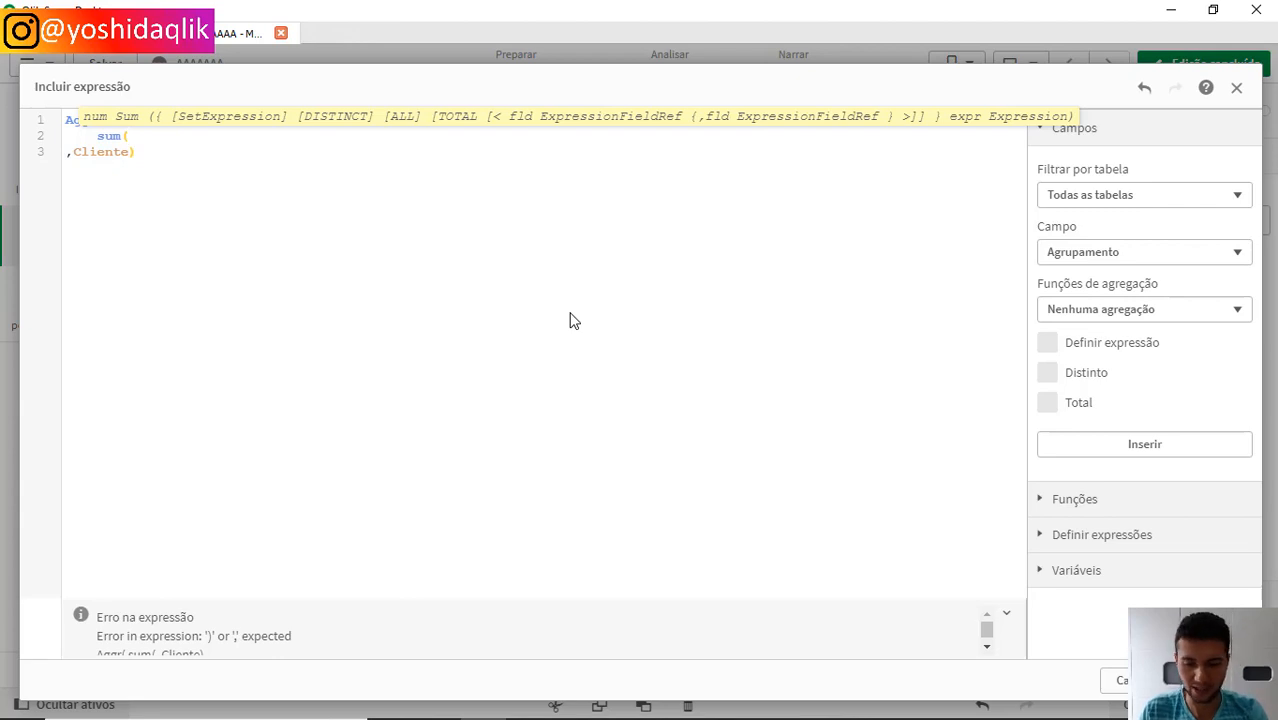
type("Valor)")
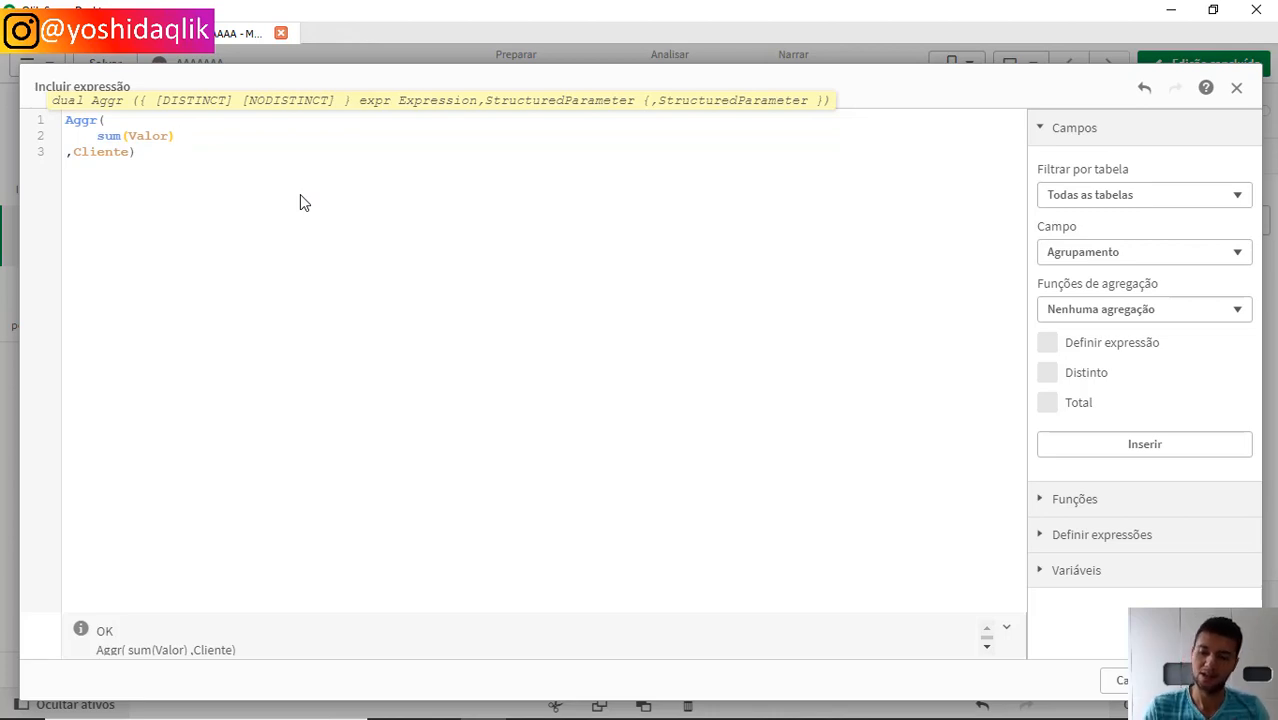
Divide sum(Valor) by 10000 inside the Aggr expression
key("shift+Home")
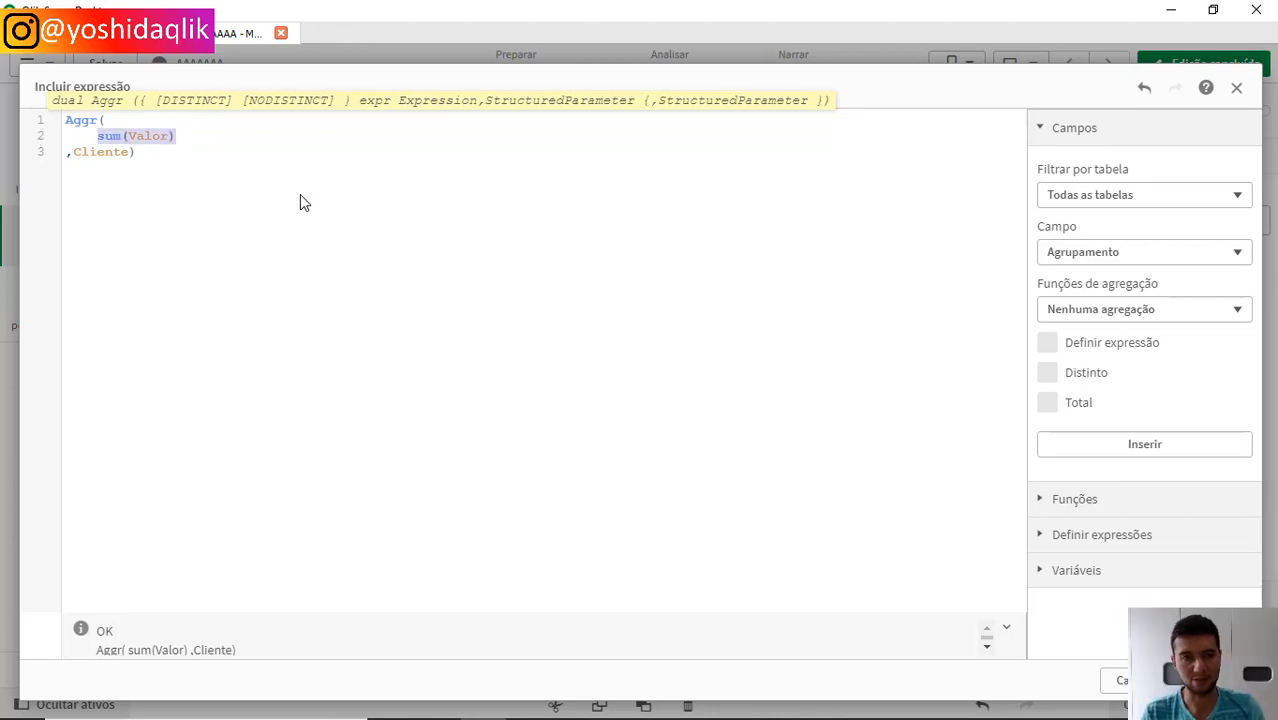
key("End")
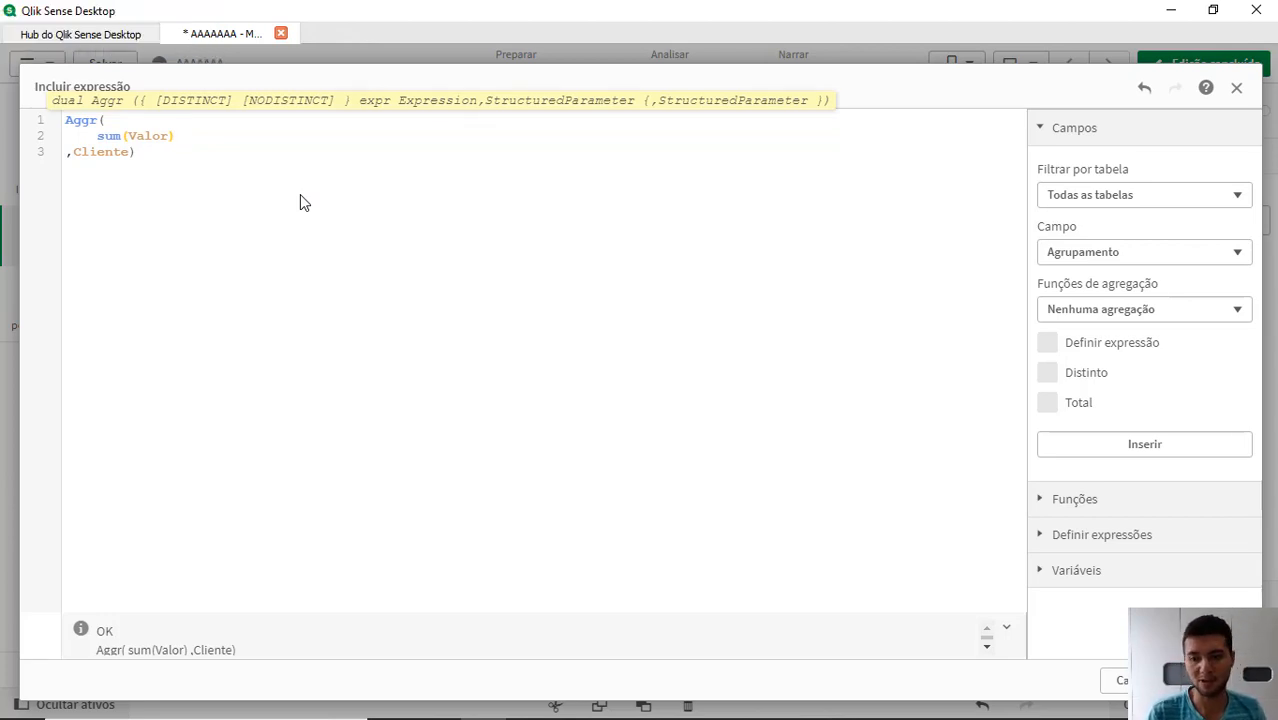
type("/")
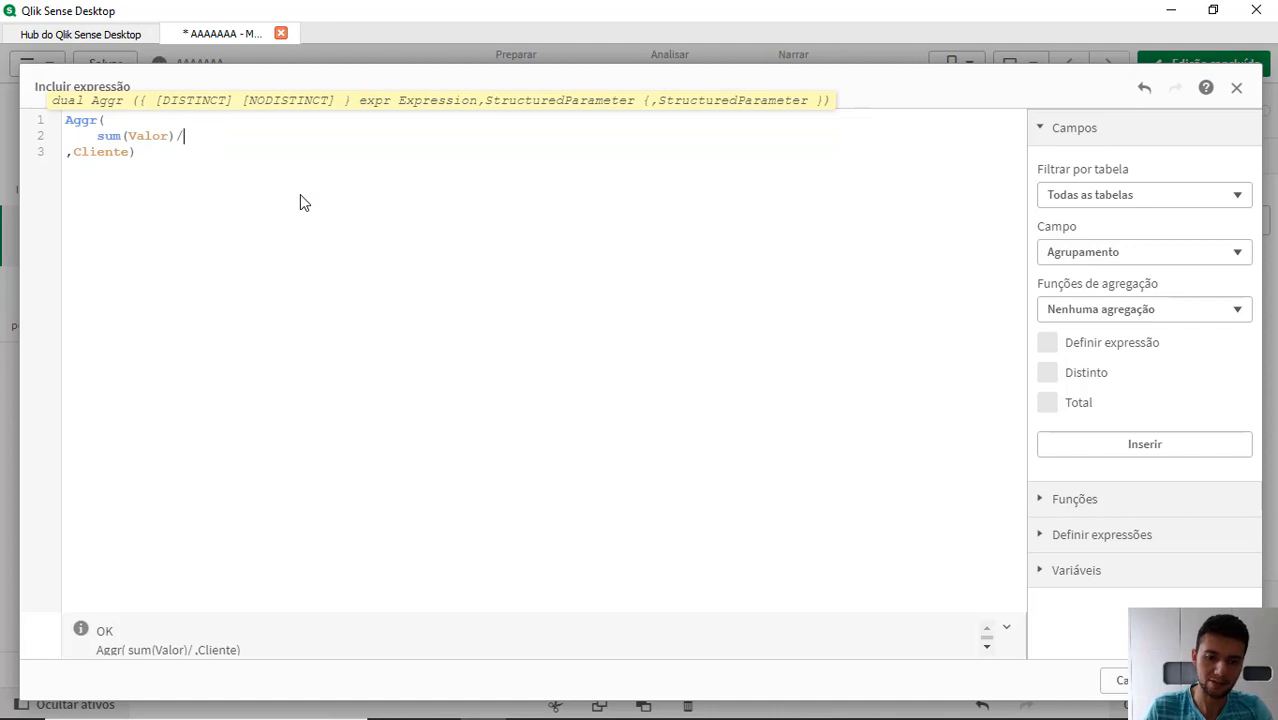
type("10000")
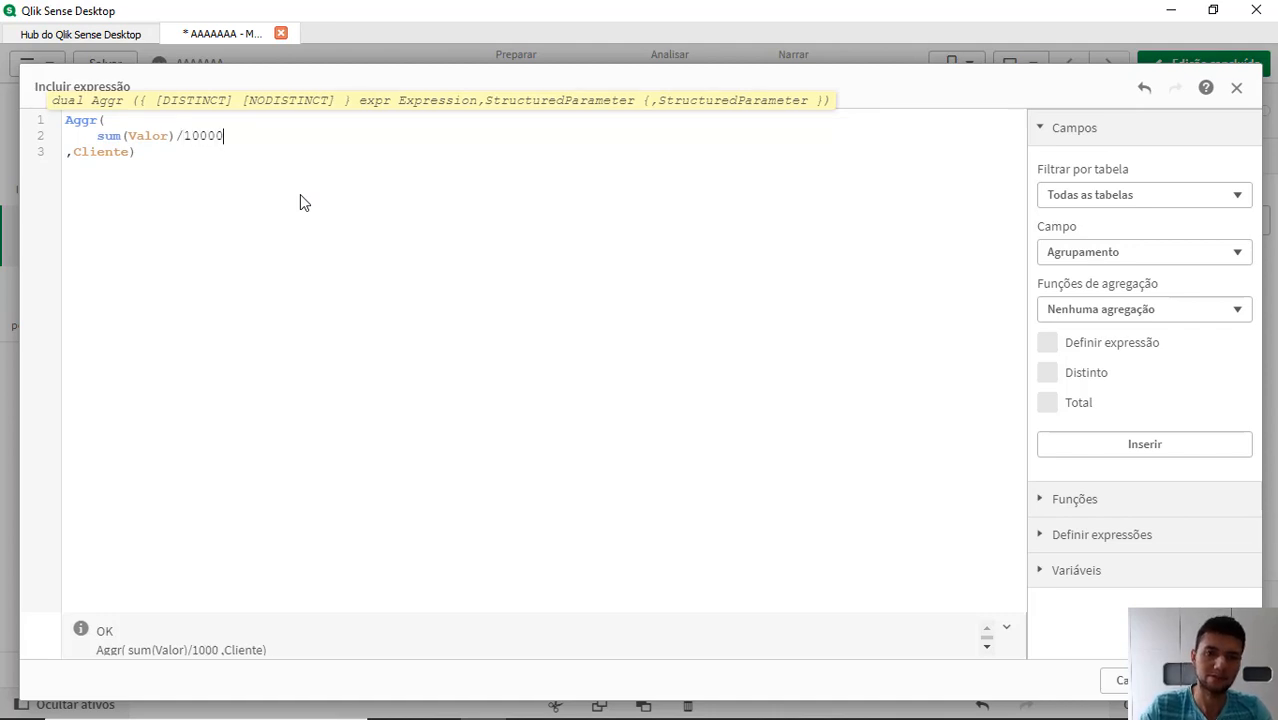
key("Home")
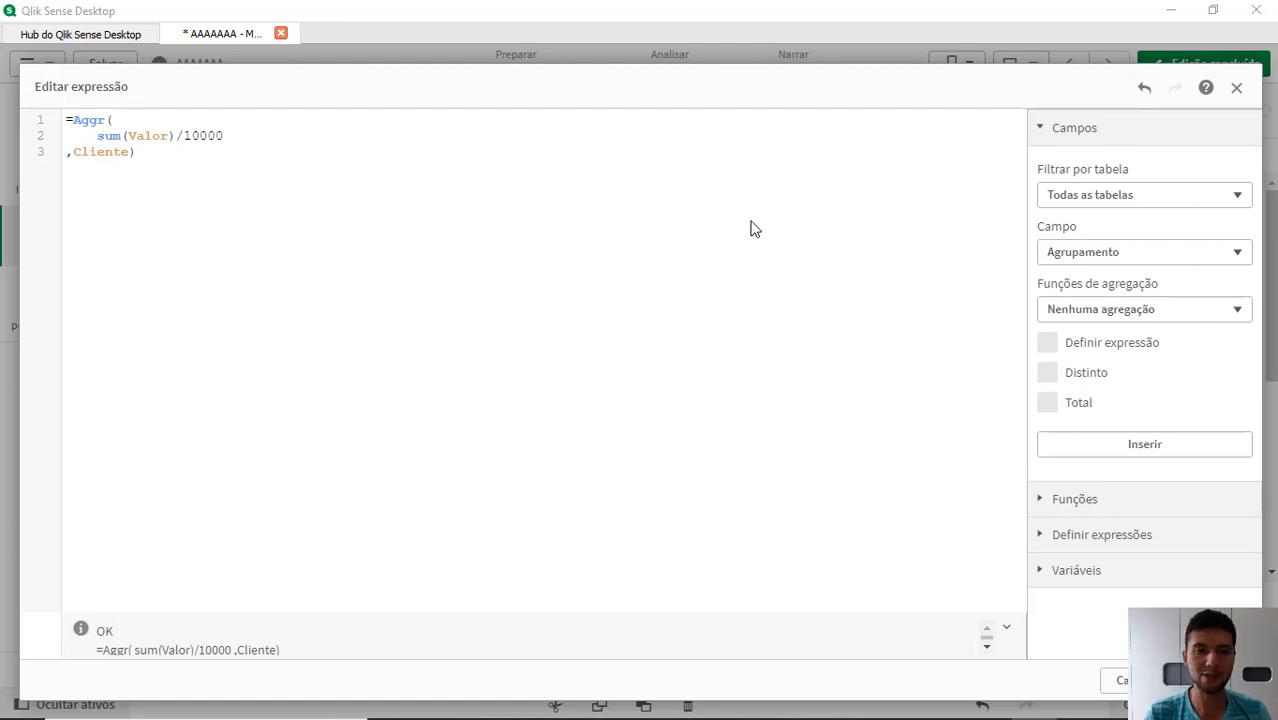
Wrap sum(Valor)/10000 in a Floor function within the Aggr dimension expression
left_click(275, 137)
key("Home")
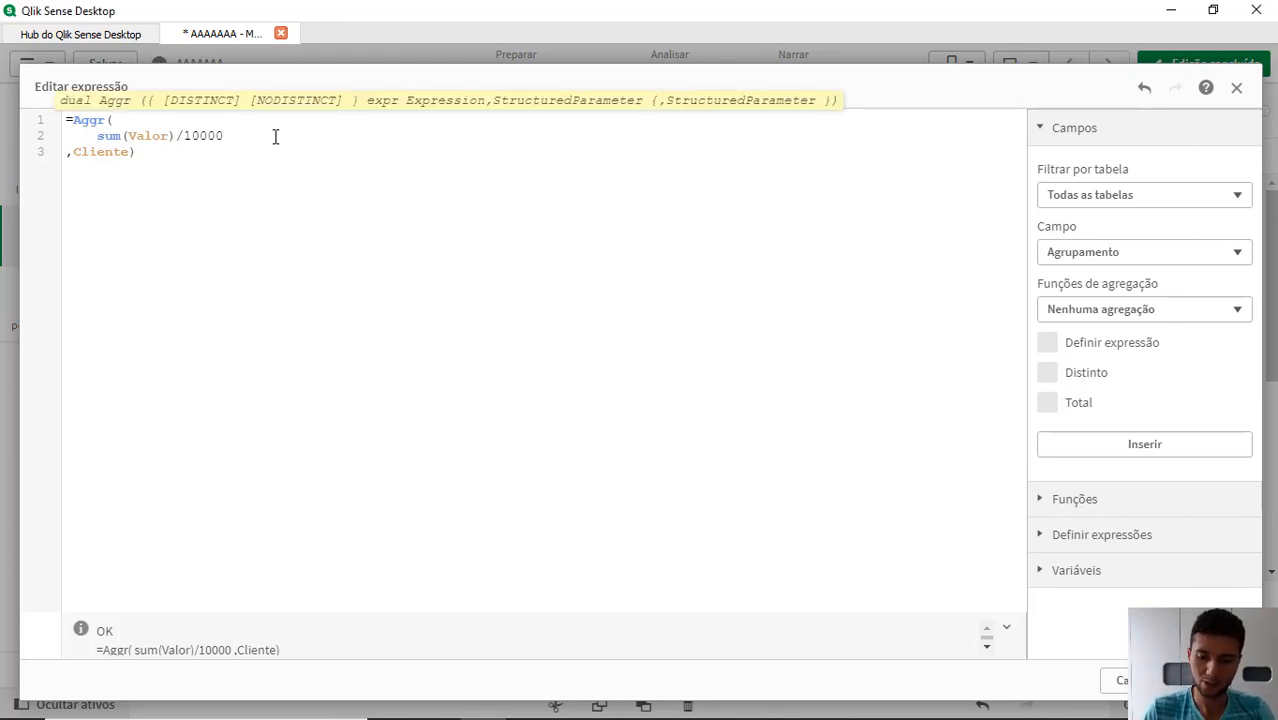
type("Flo")
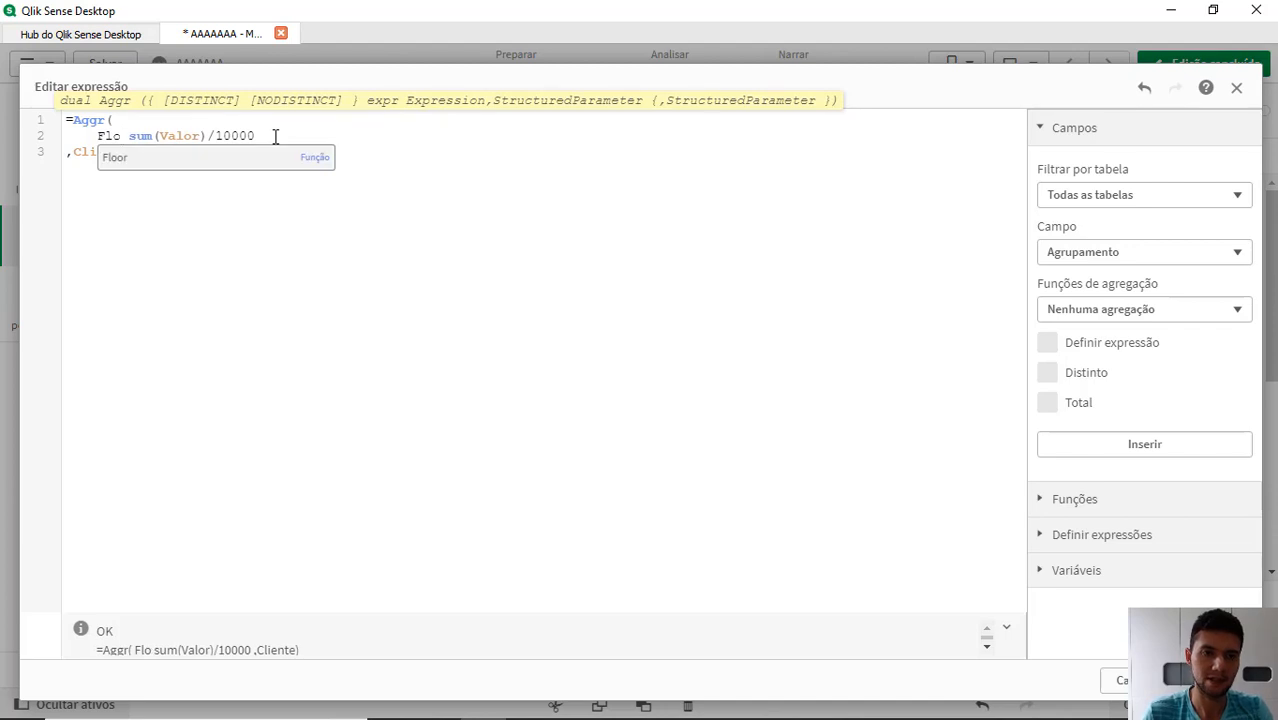
key("Return")
type("(")
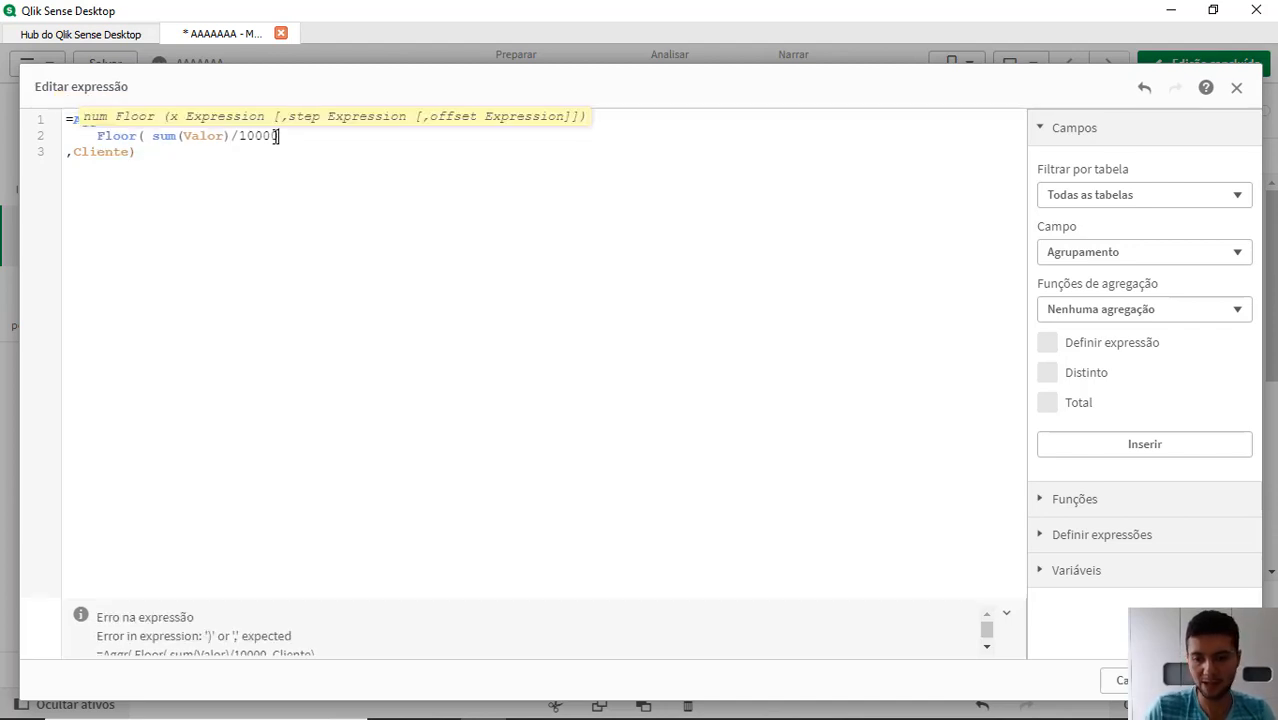
type(")")
key("Left")
key("shift+Left")
key("shift+Left")
key("shift+Left")
key("shift+Left")
key("shift+Left")
key("shift+Left")
key("shift+Left")
key("shift+Left")
key("shift+Left")
key("shift+Left")
key("shift+Left")
key("shift+Left")
key("shift+Left")
key("shift+Left")
key("shift+Left")
key("shift+Left")
key("ctrl+c")
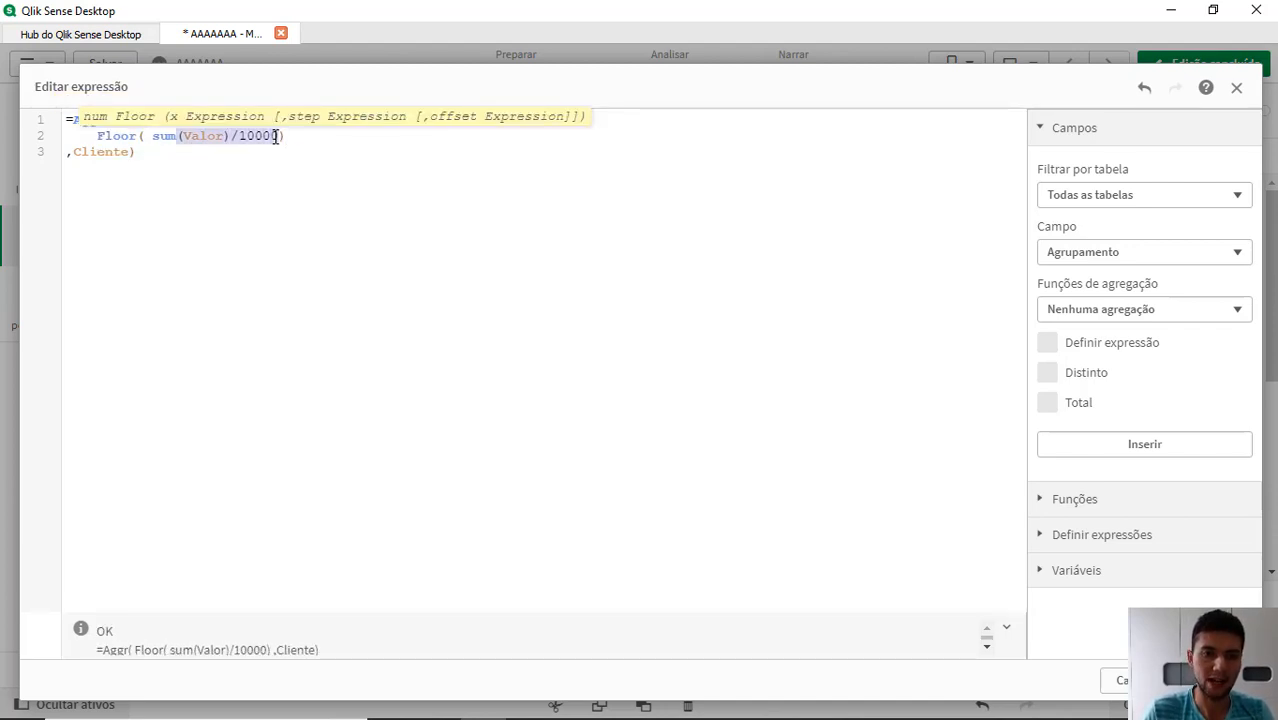
key("Right")
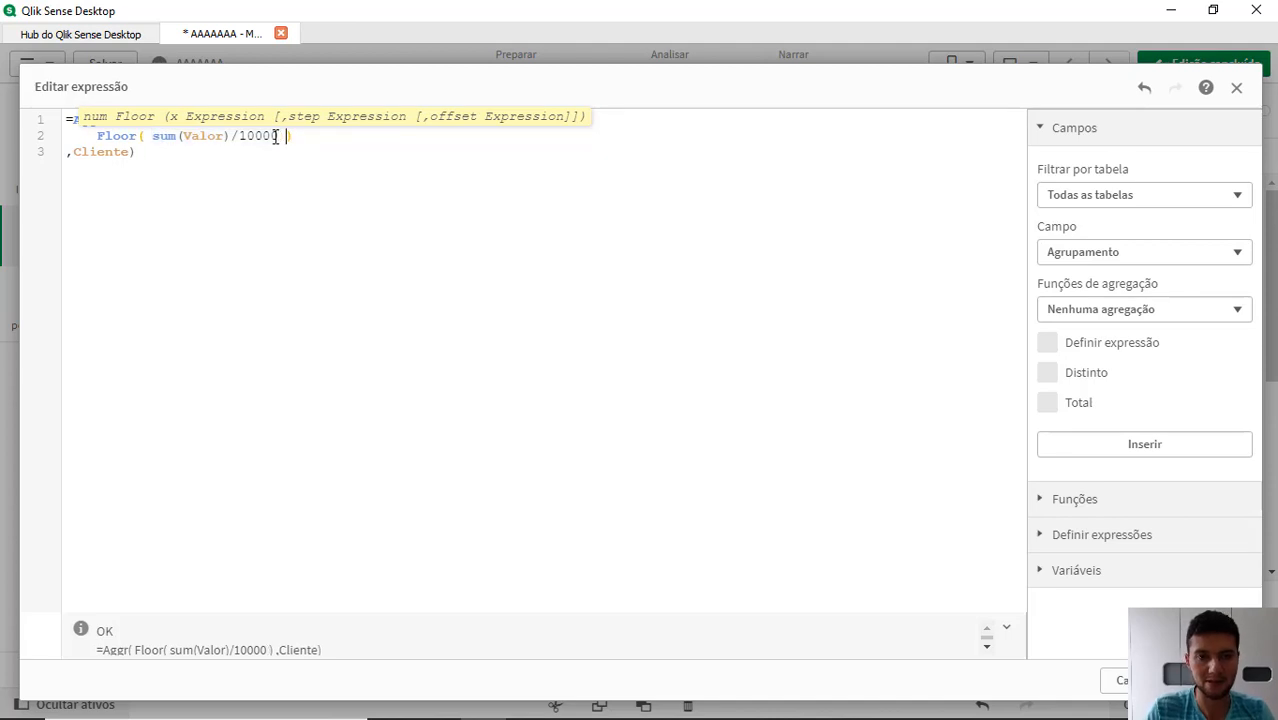
Append a second Floor( sum(Valor)/10000) to the first one with the & operator inside the Aggr expression
key("BackSpace")
key("Right")
type("&")
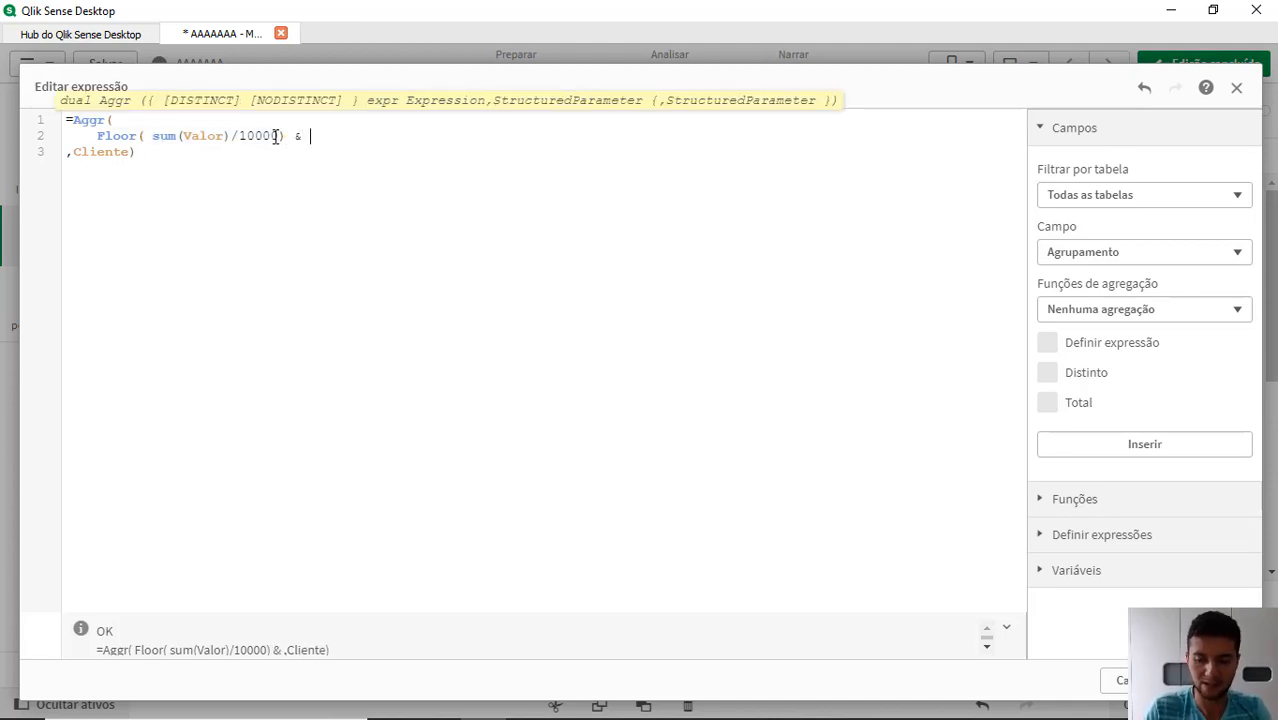
key("ctrl+v")
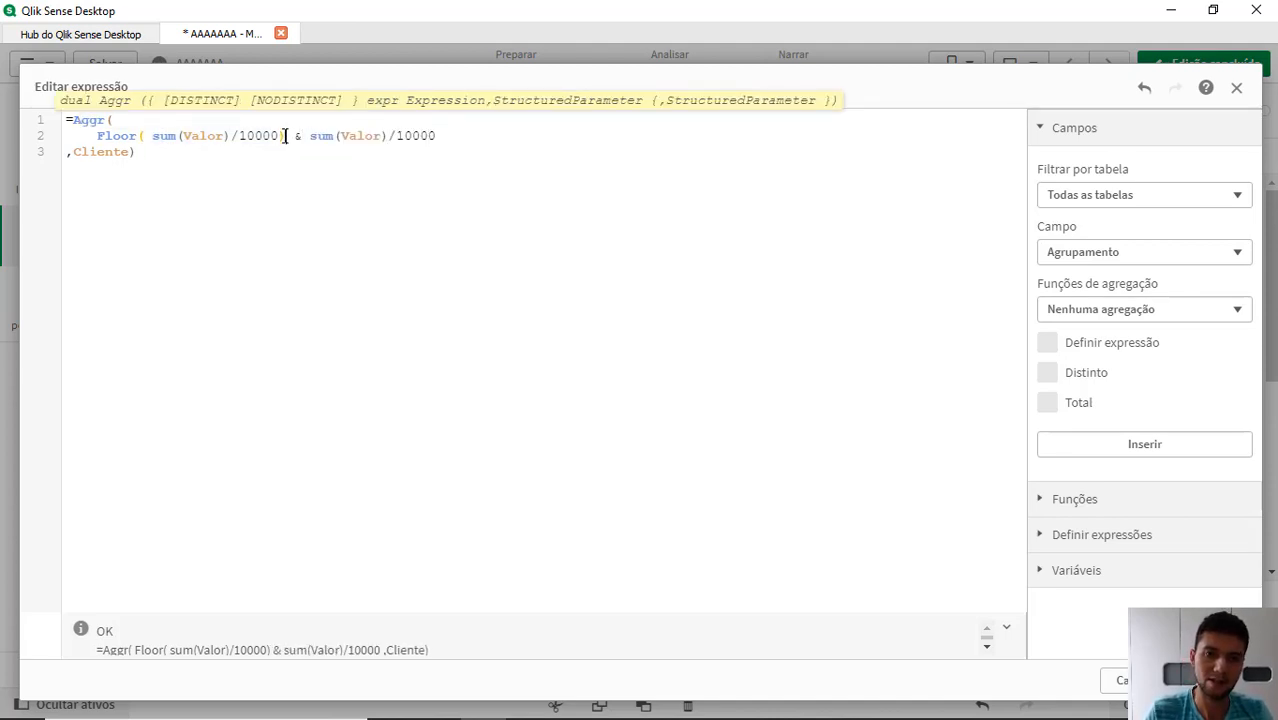
key("shift+Home")
key("ctrl+c")
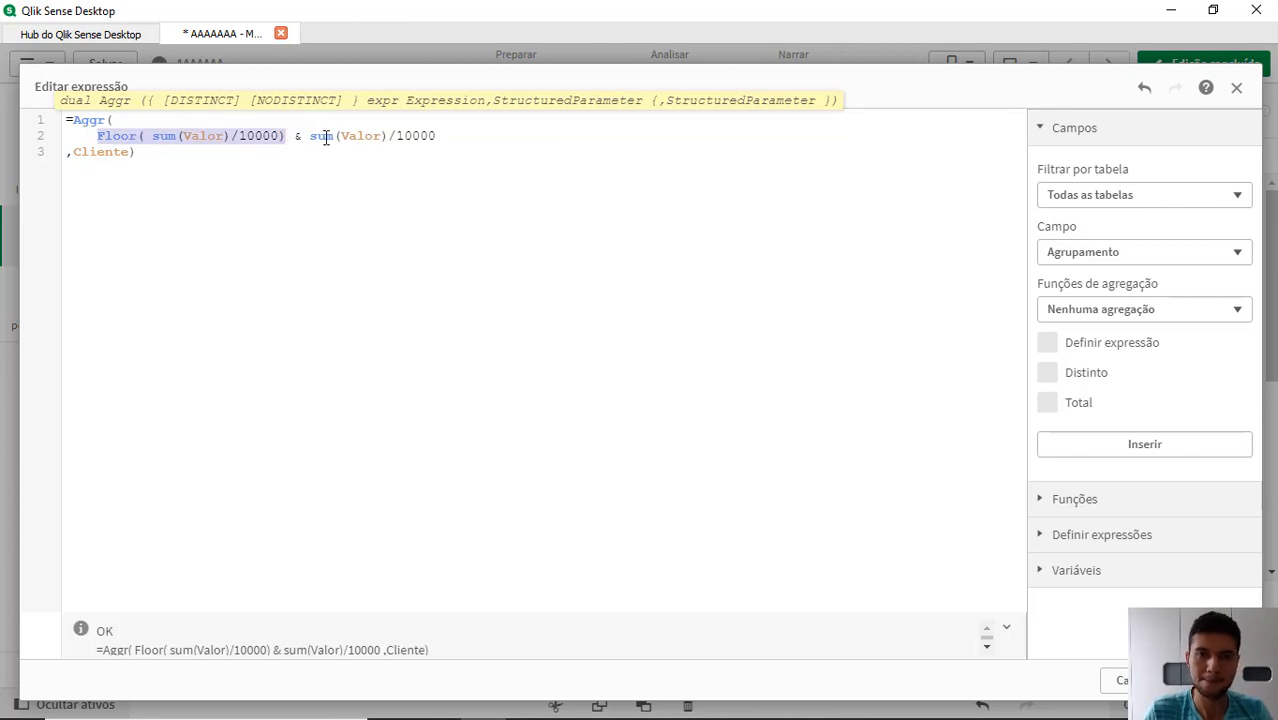
left_click(310, 138)
key("shift+End")
key("ctrl+v")
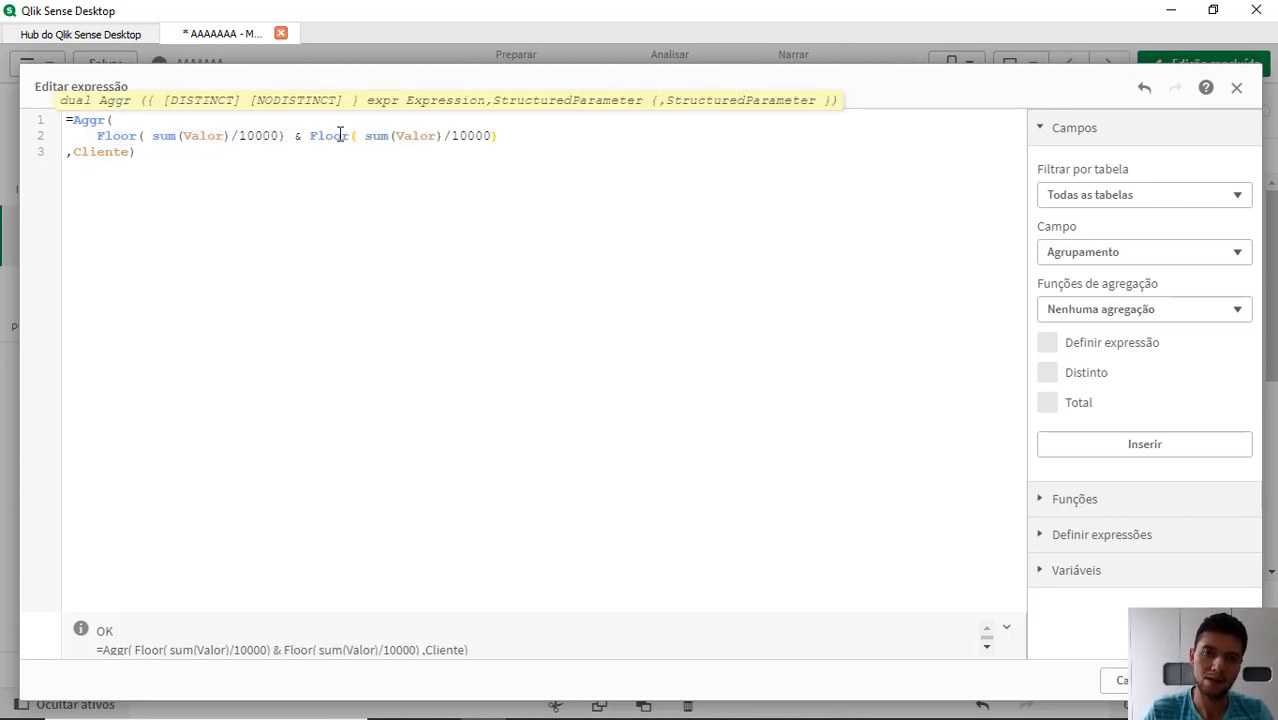
Change the second Floor function to ceil and apply the dimension expression to the table
double_click(340, 135)
type("ceil")
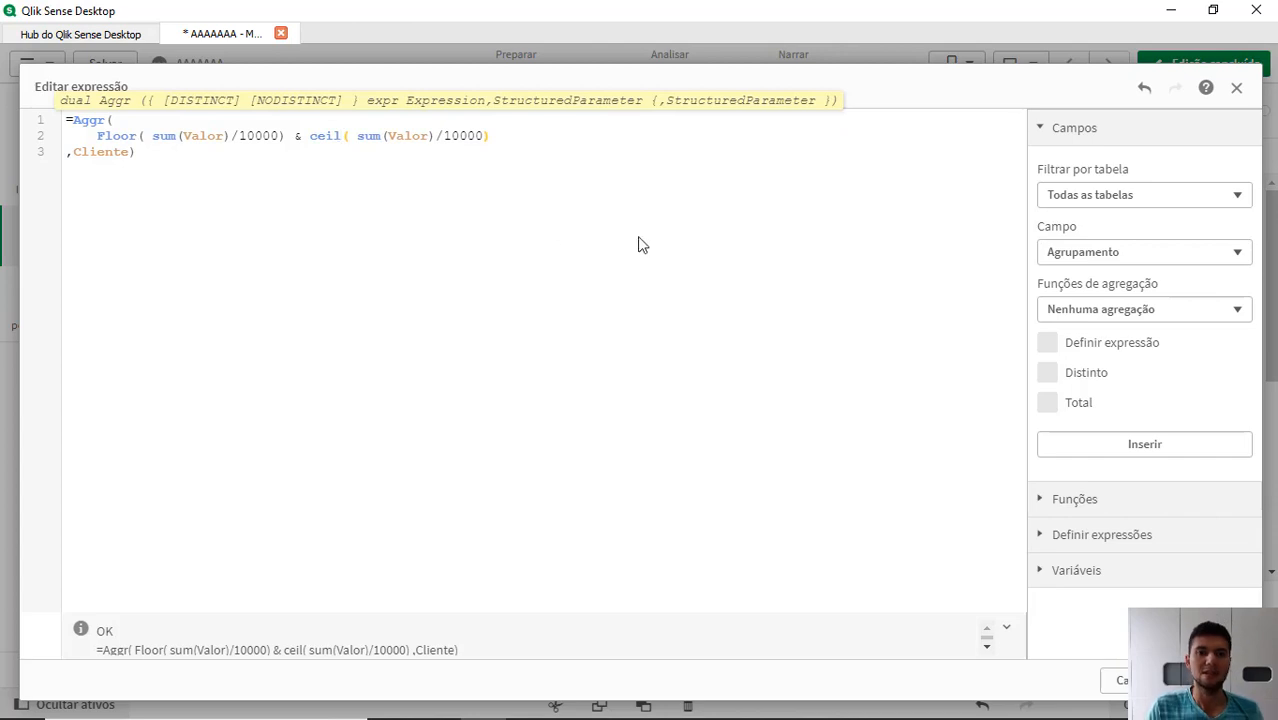
left_click(668, 252)
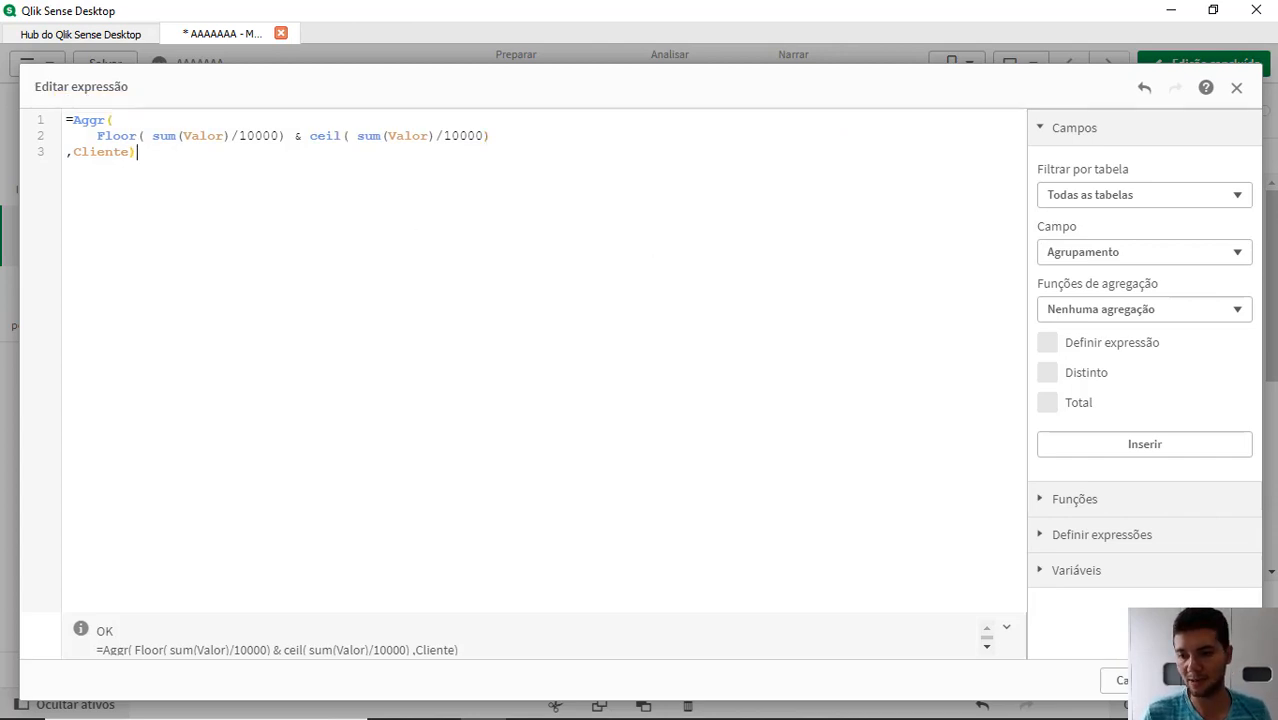
left_click(1213, 680)
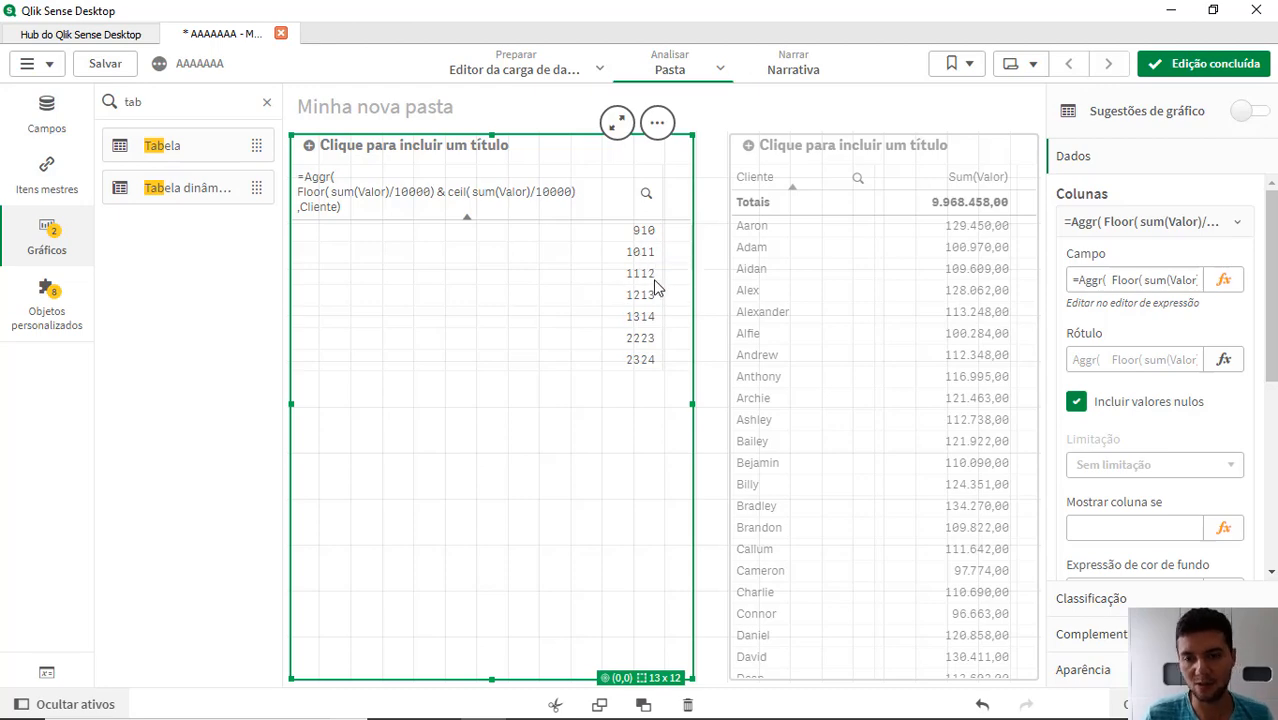
Reopen the Aggr dimension expression and multiply both the Floor and the ceil results by 10000
left_click(1225, 285)
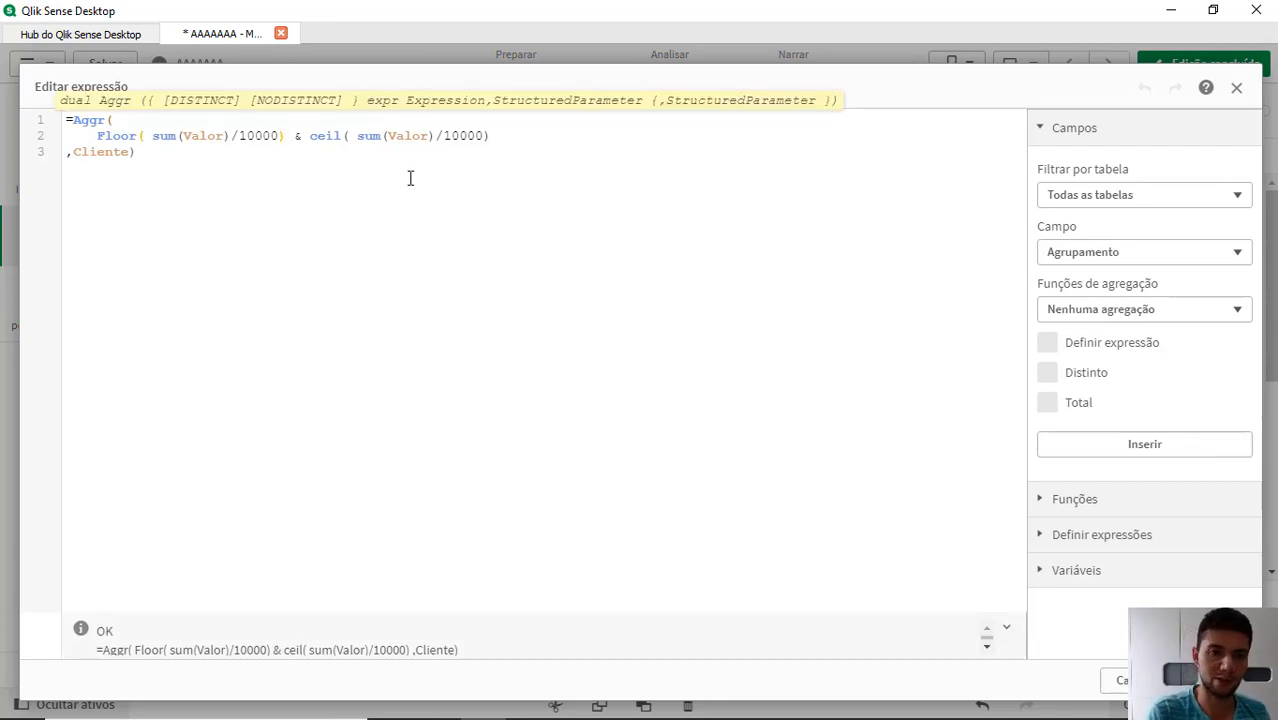
type("*100")
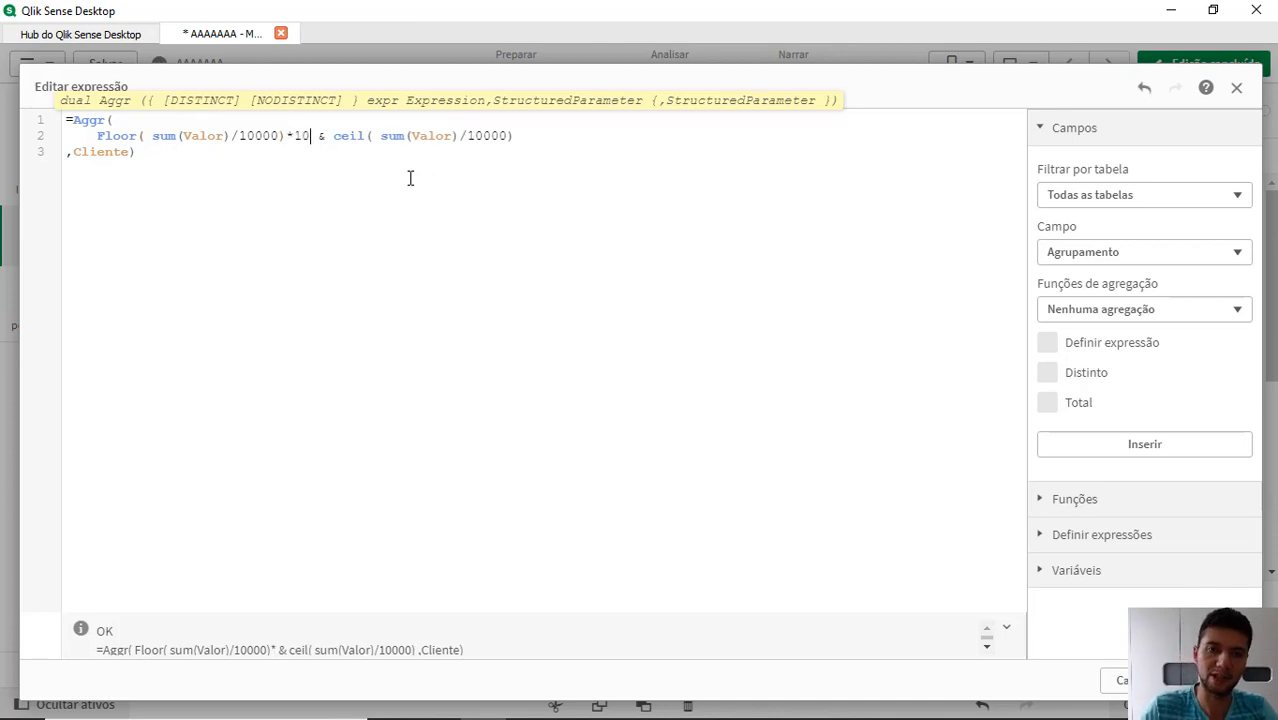
type("000")
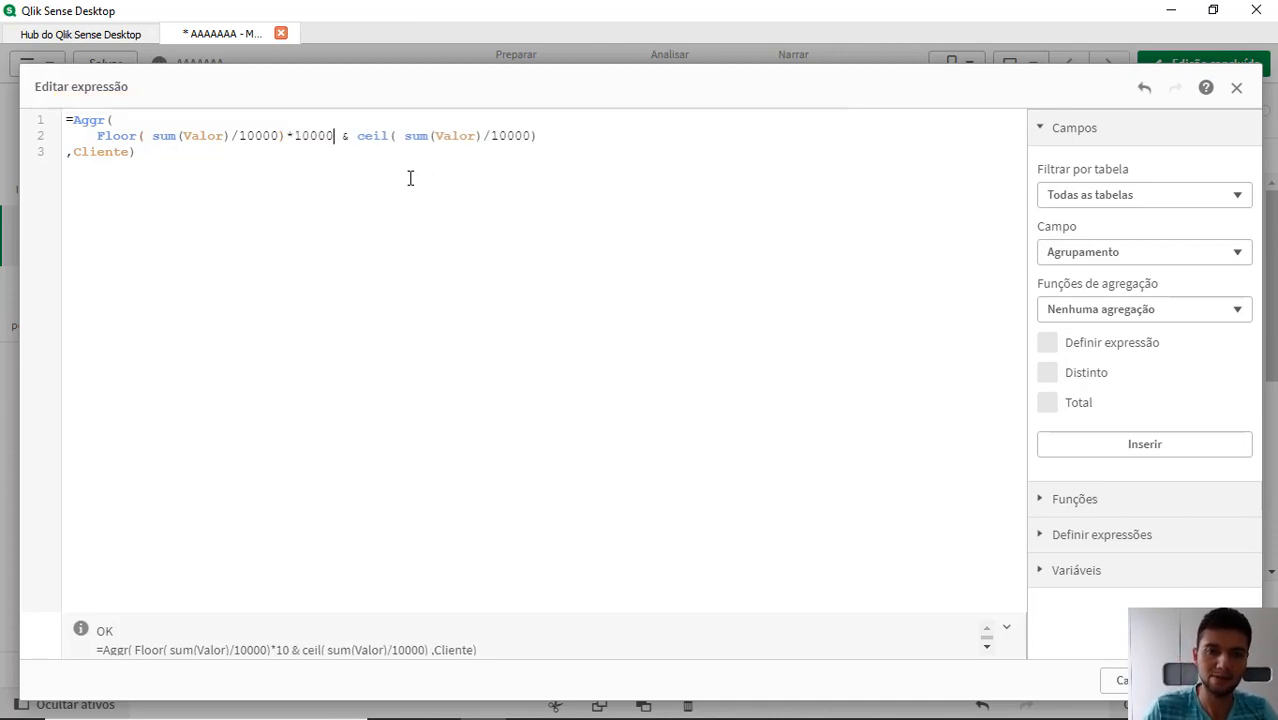
type("*10000")
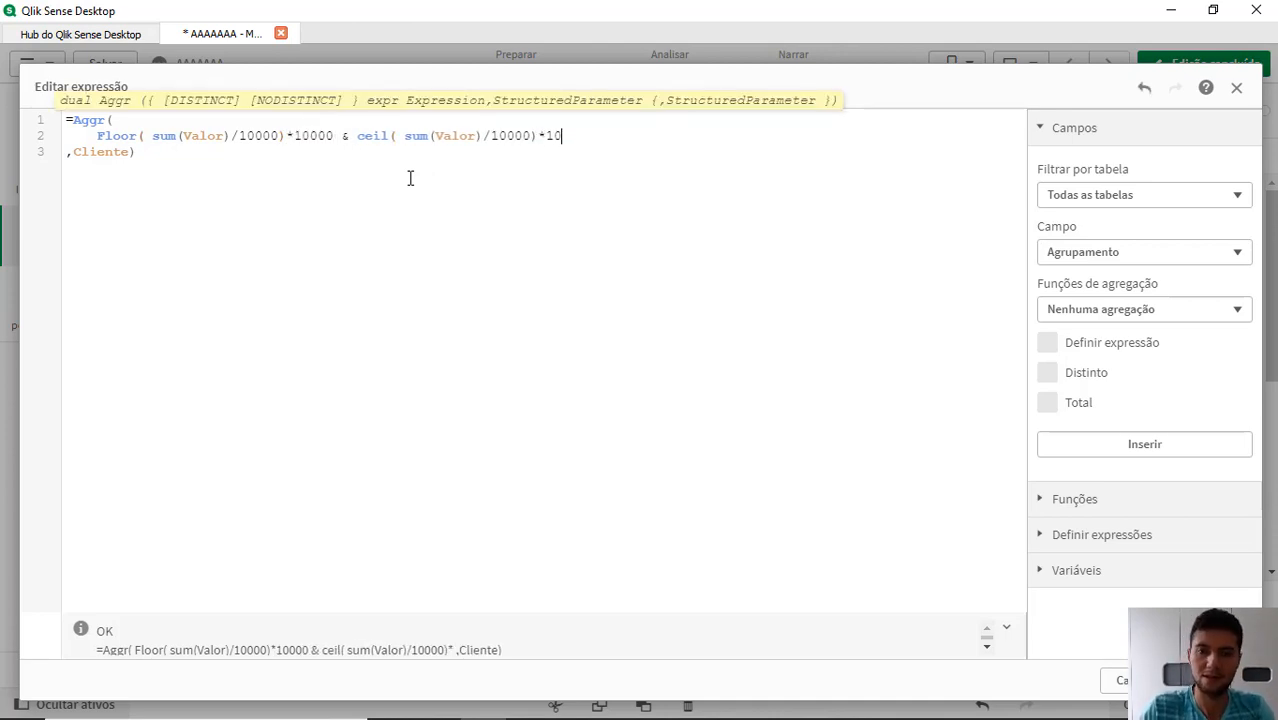
Insert the text separator ' x ' between the Floor and ceil parts with & operators, and apply the expression
left_click(348, 135)
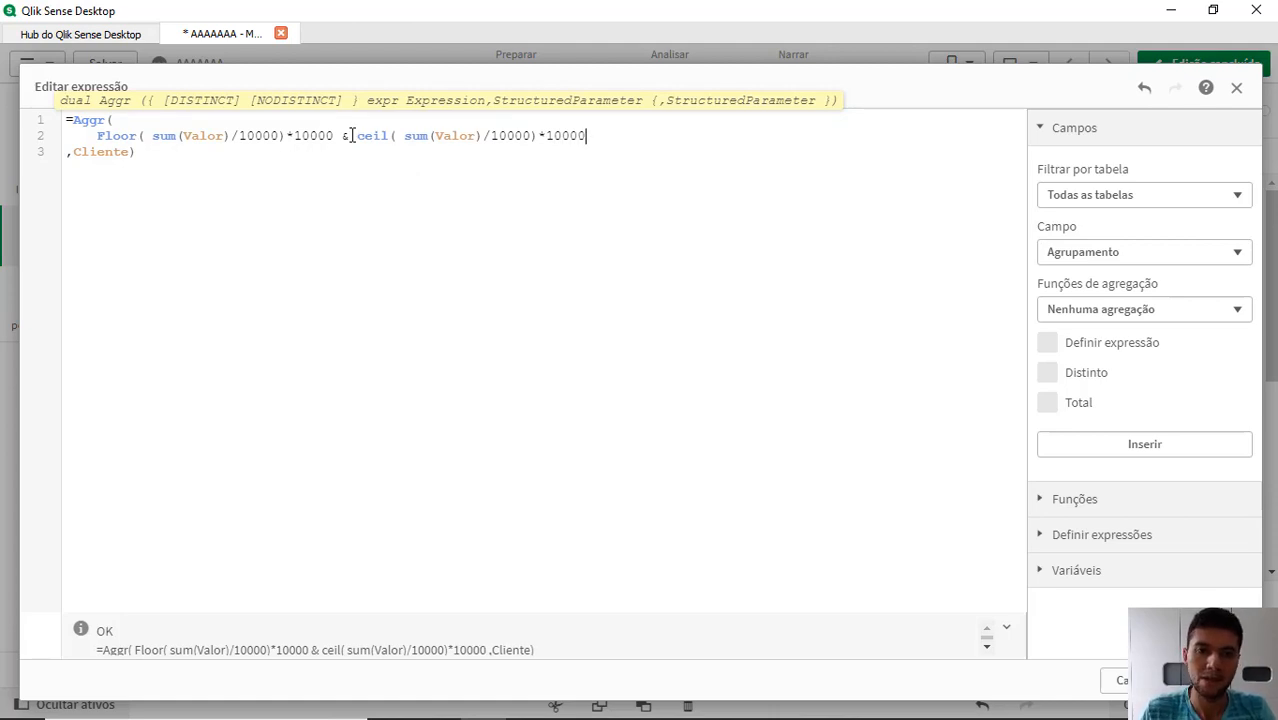
type("&")
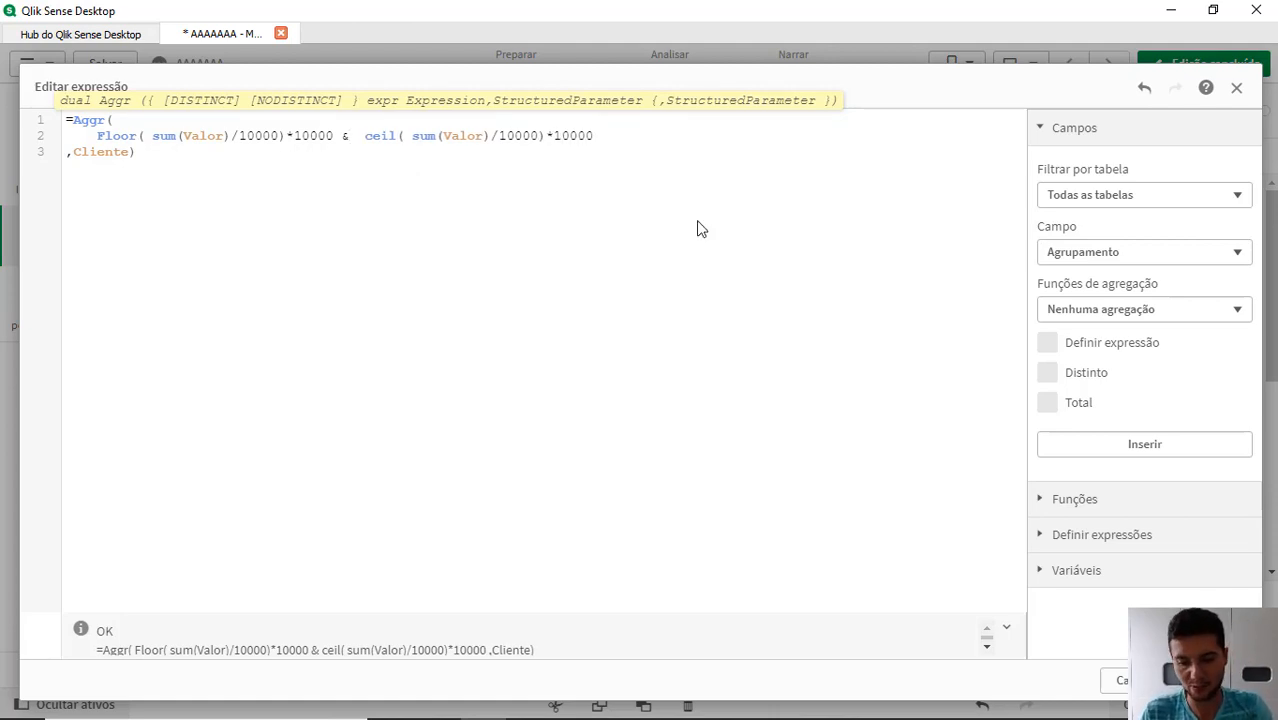
key("Left")
type("''")
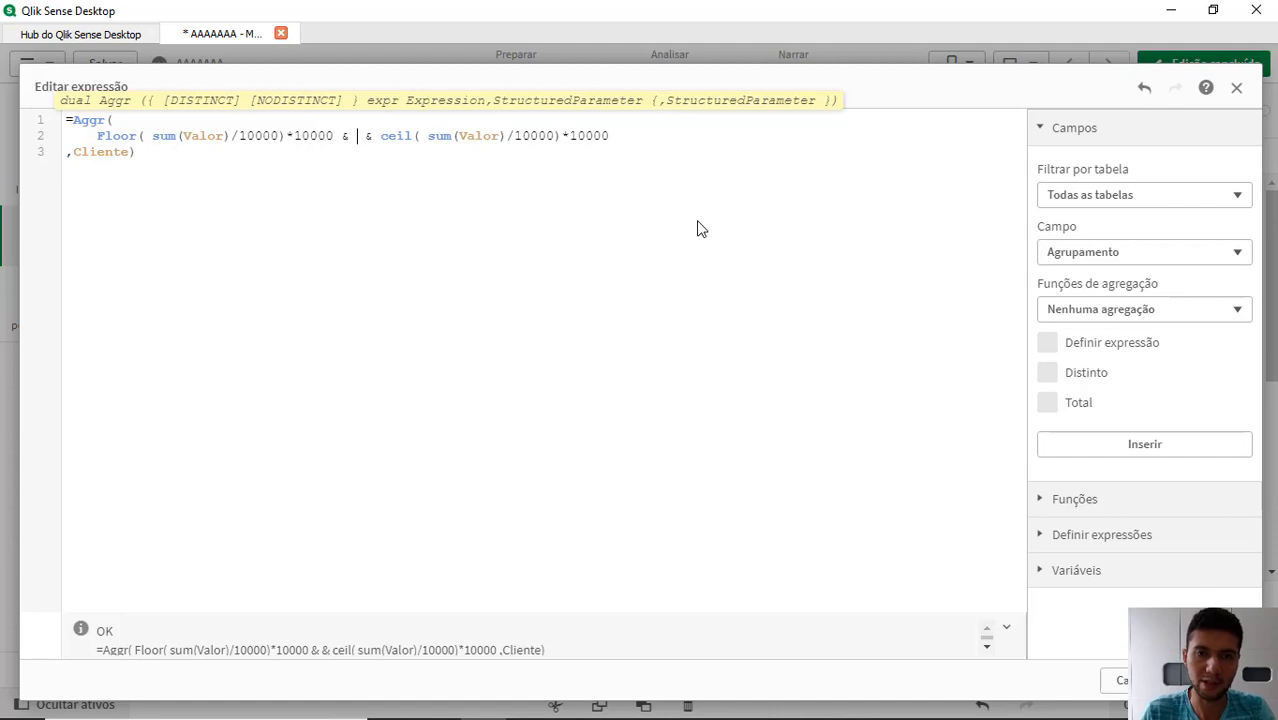
key("Left")
type("x")
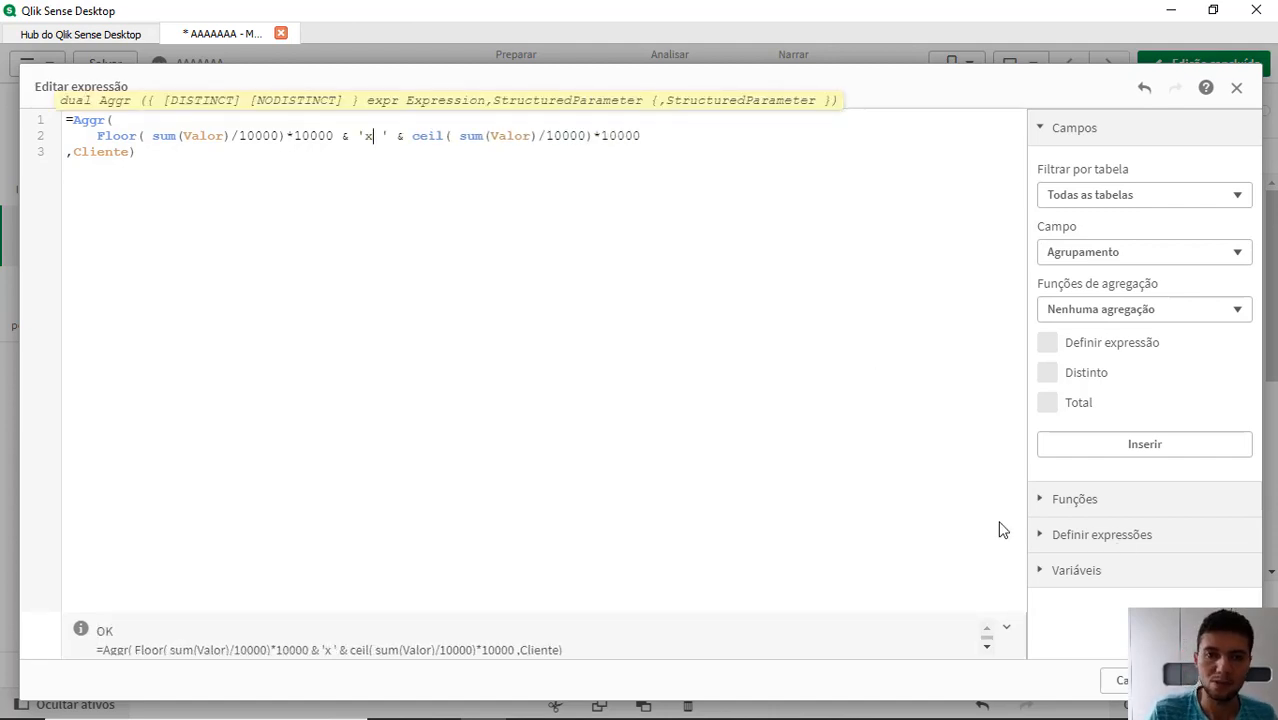
key("Left")
key("Left")
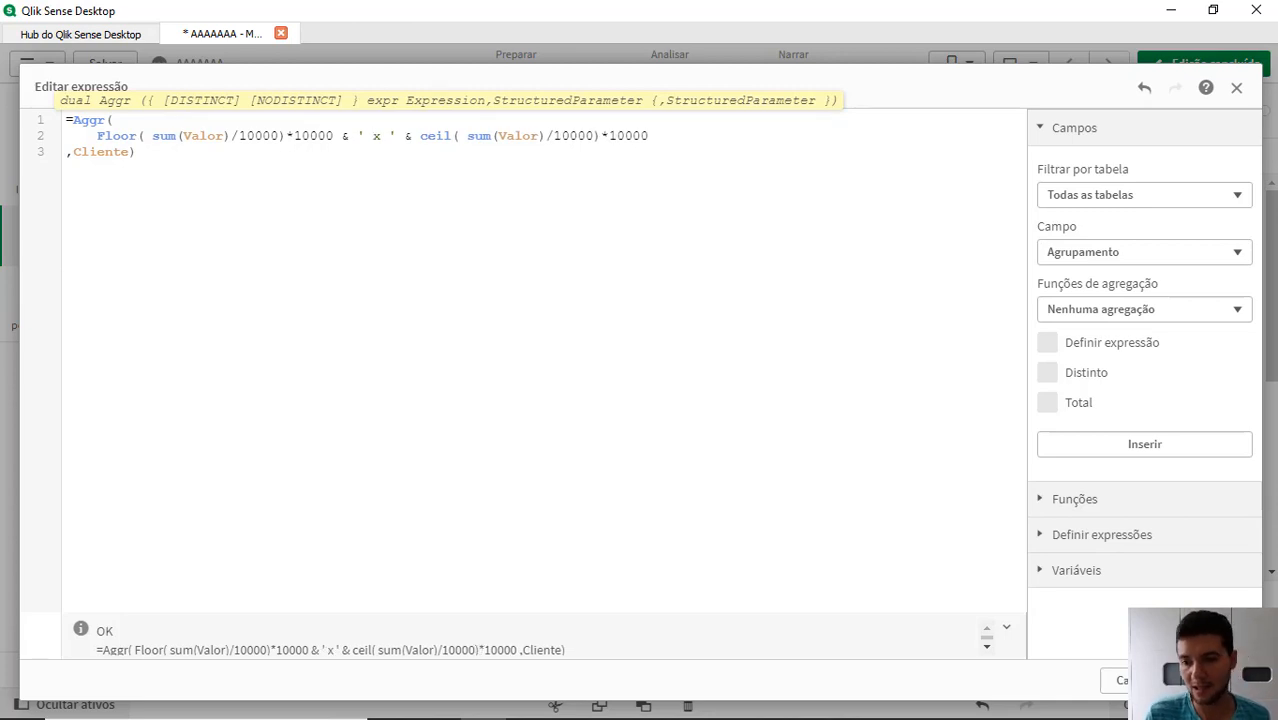
left_click(1218, 680)
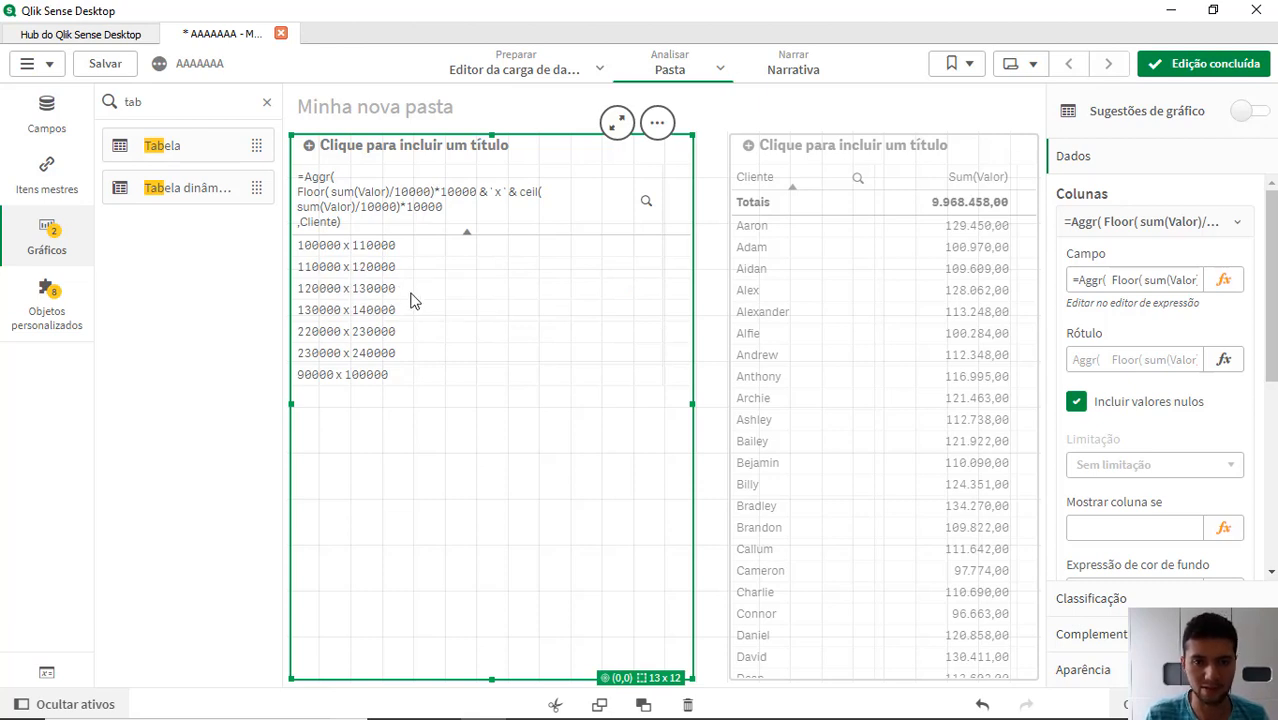
Find the Cliente field and add it to the range table as a Count(Cliente) measure
double_click(157, 97)
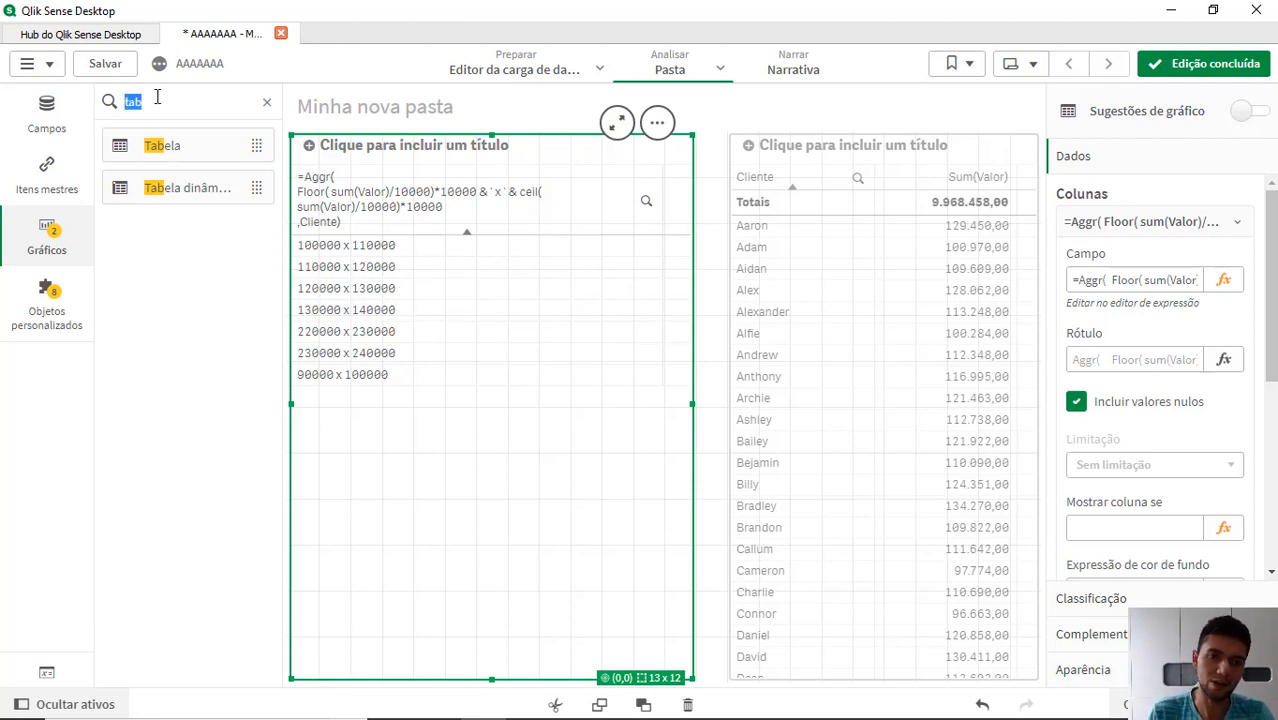
type("cli")
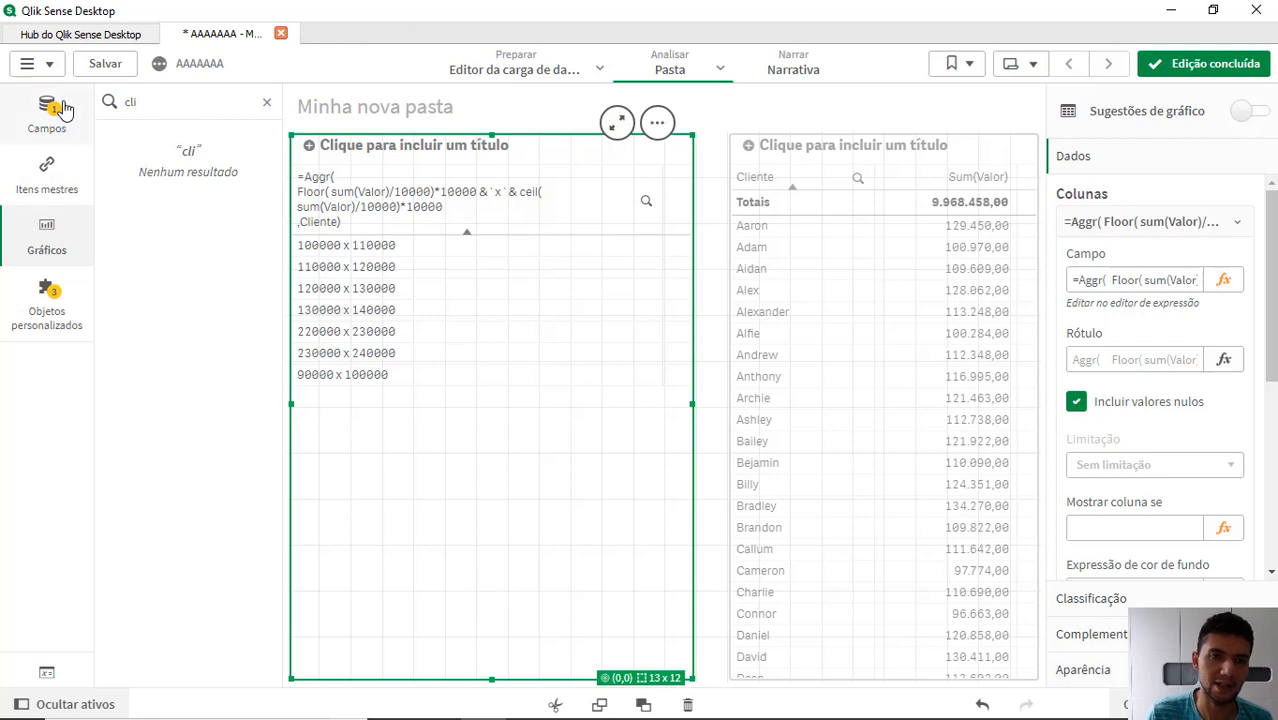
left_click(88, 120)
left_click_drag(177, 157, 490, 356)
left_click(583, 425)
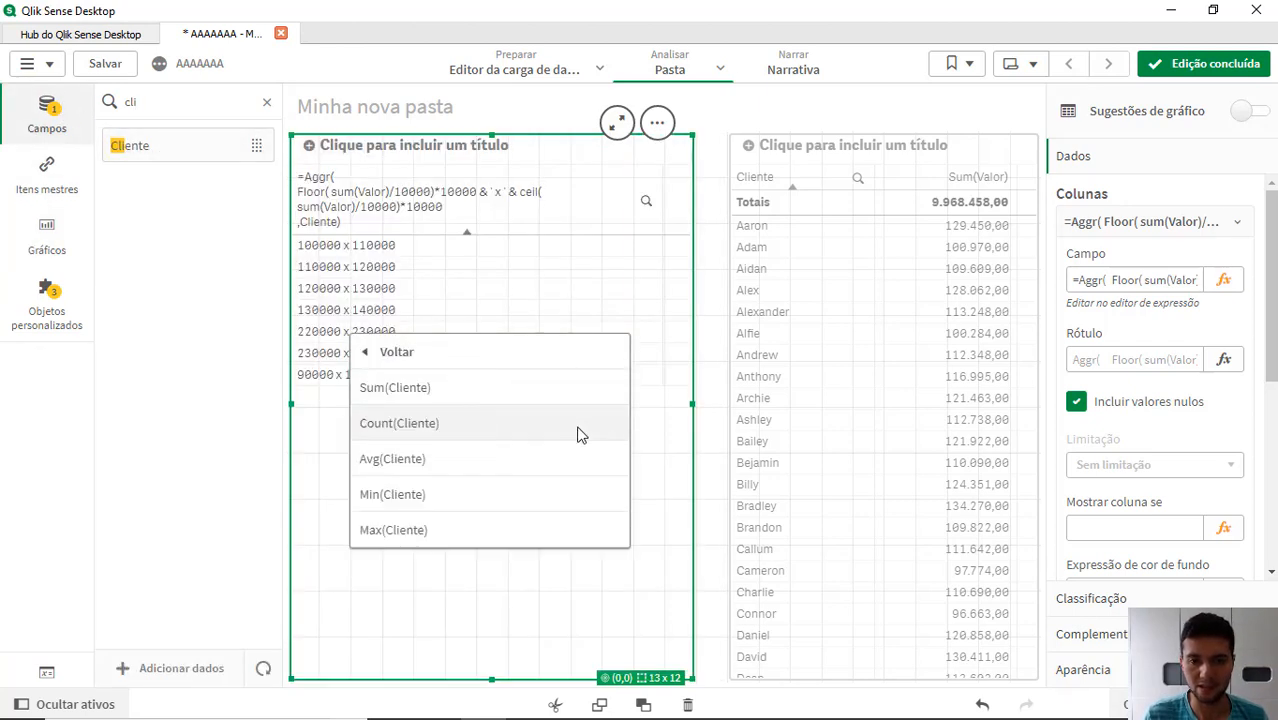
left_click(551, 425)
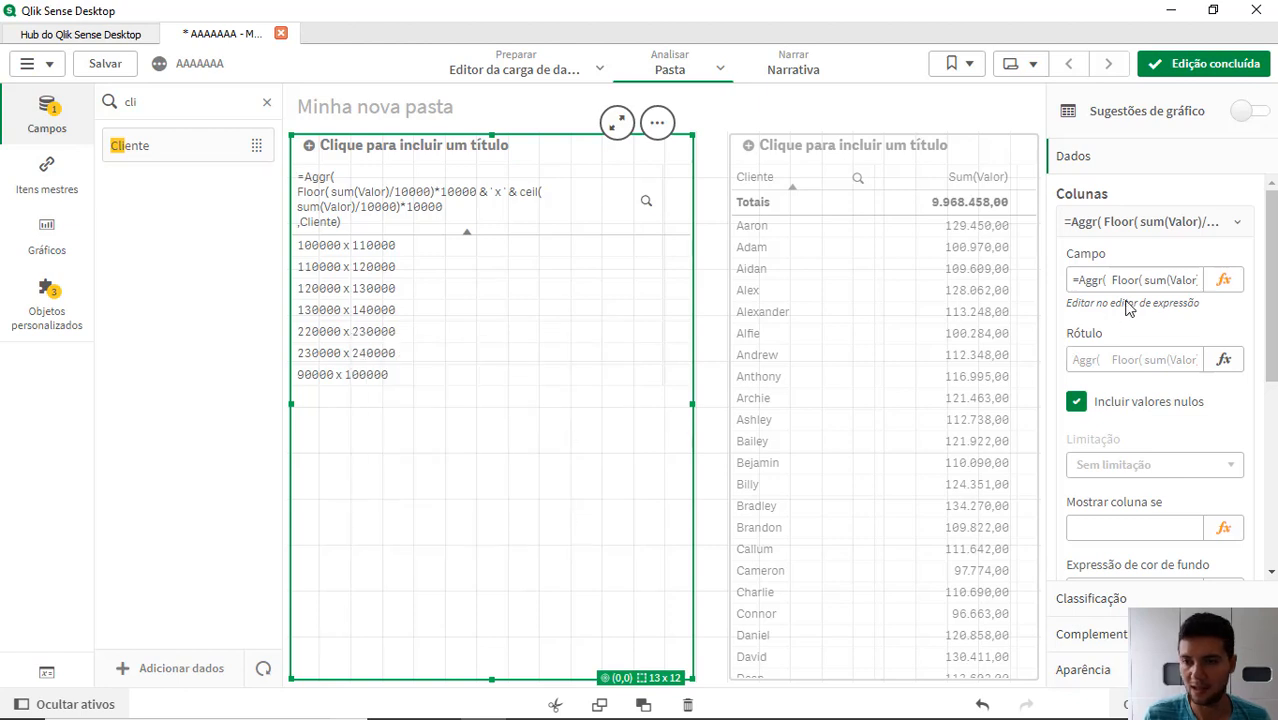
Change the measure to Count(distinct Cliente) and finish editing the sheet
left_click(1143, 231)
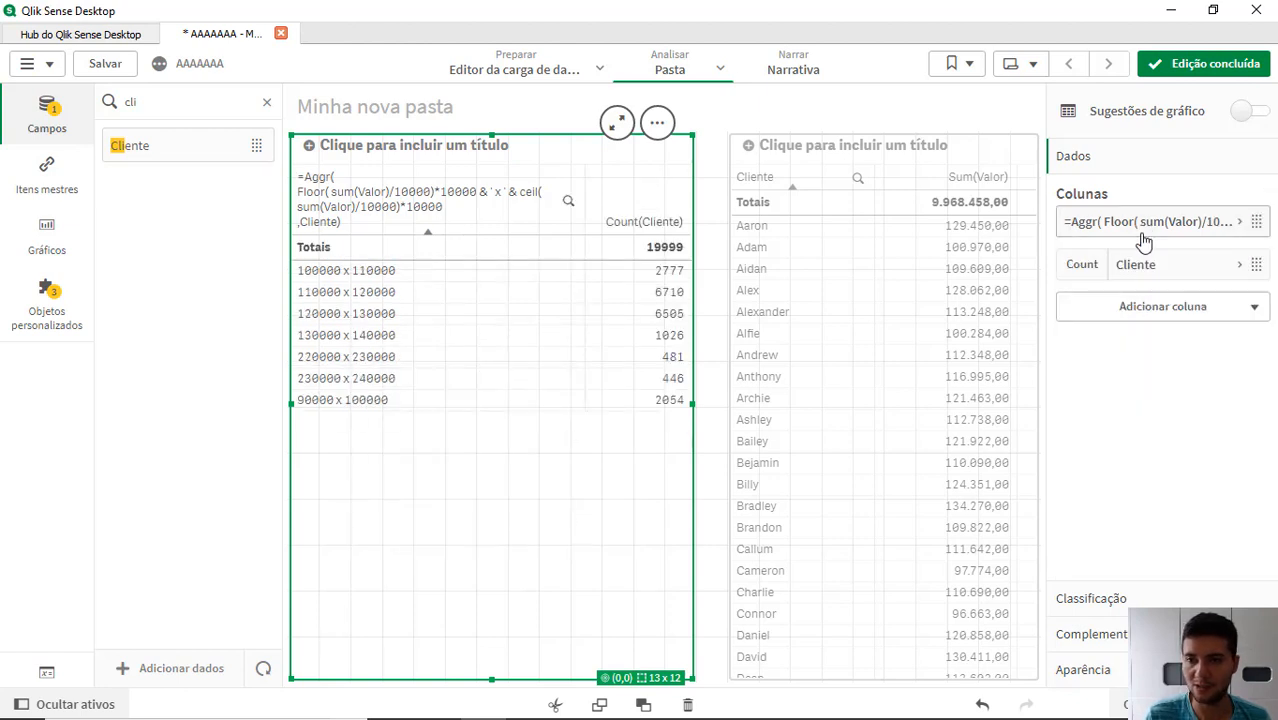
left_click(1148, 265)
left_click(1105, 322)
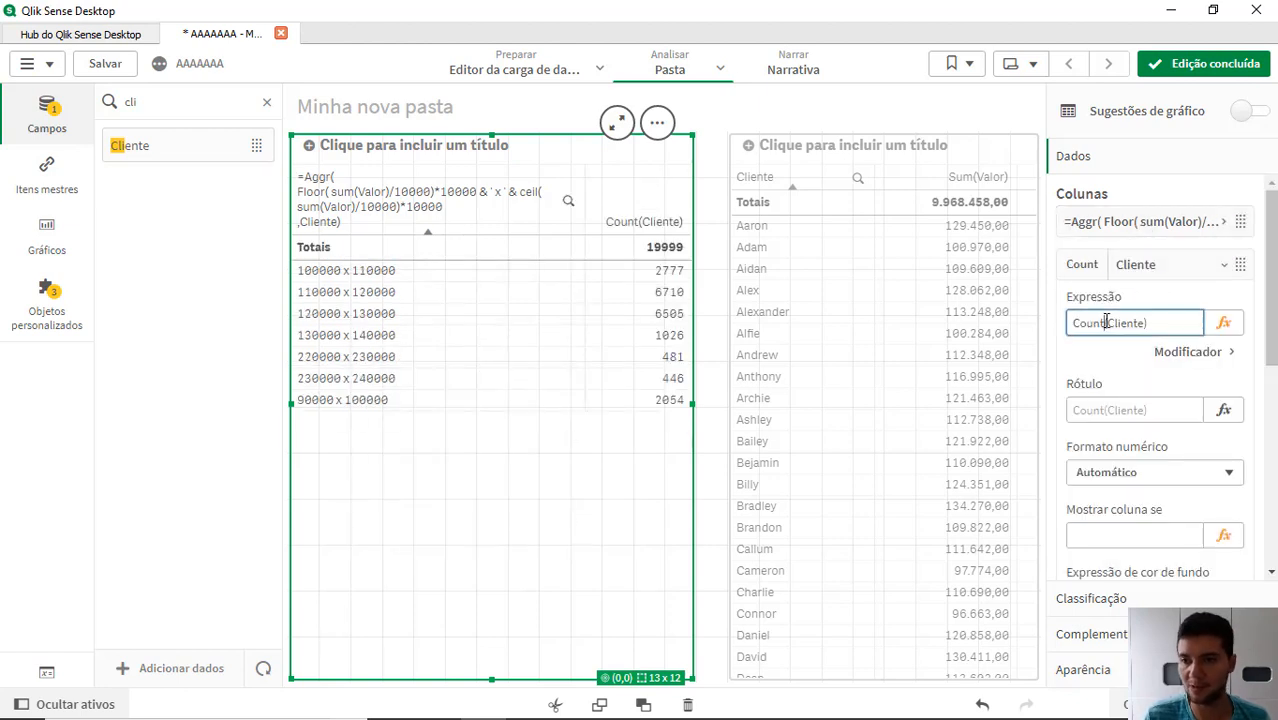
type("distinct")
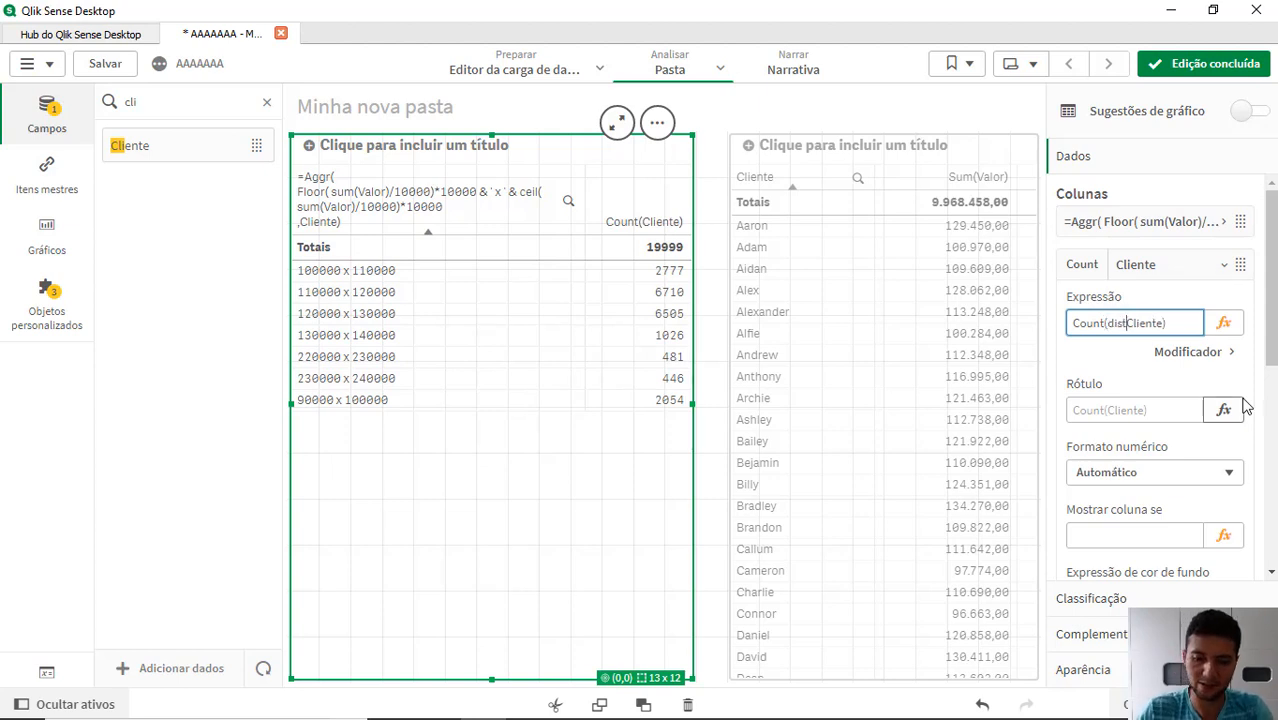
key("Return")
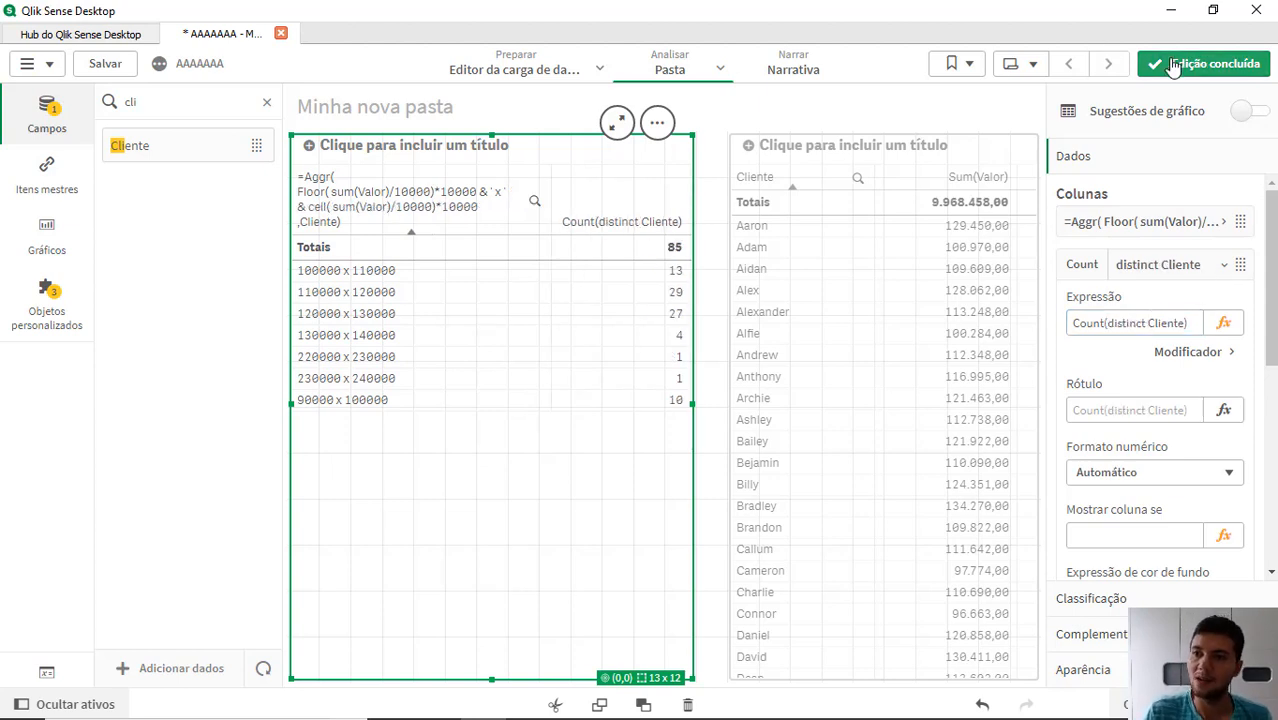
left_click(1160, 63)
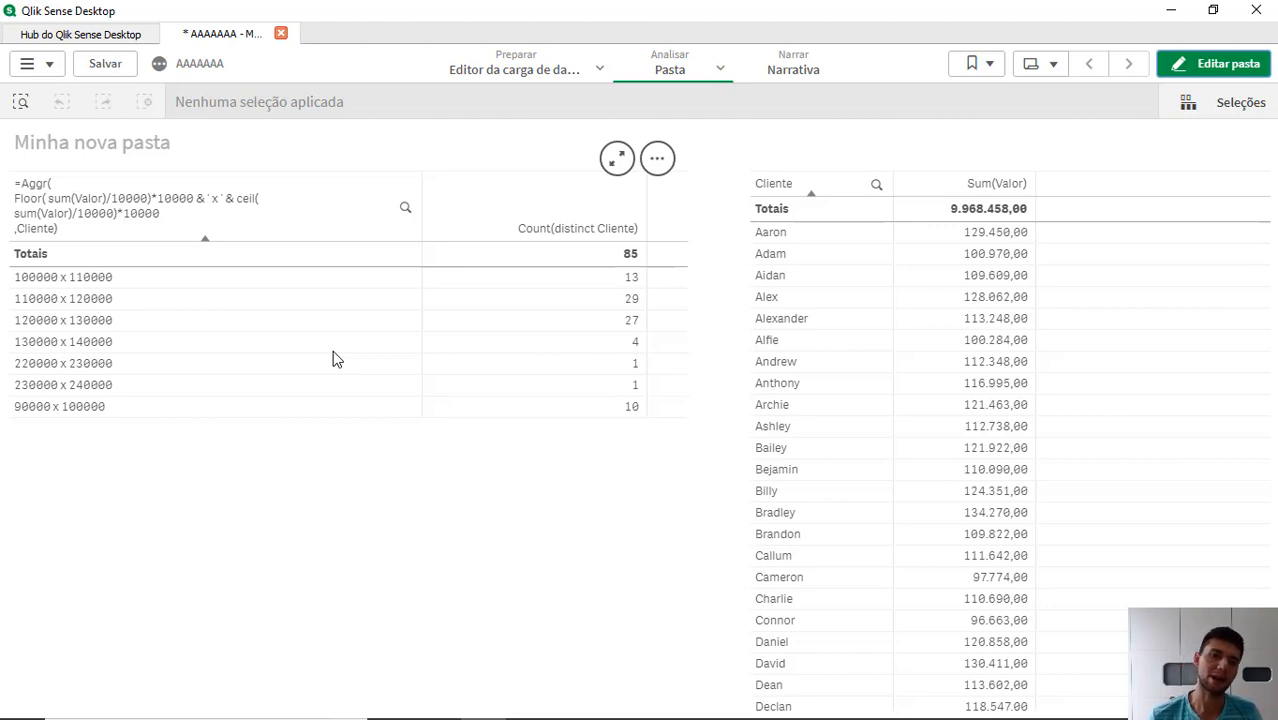
Return to editing the sheet and replace sum(Valor) with 20000 in the Floor part of the range dimension
left_click(1197, 70)
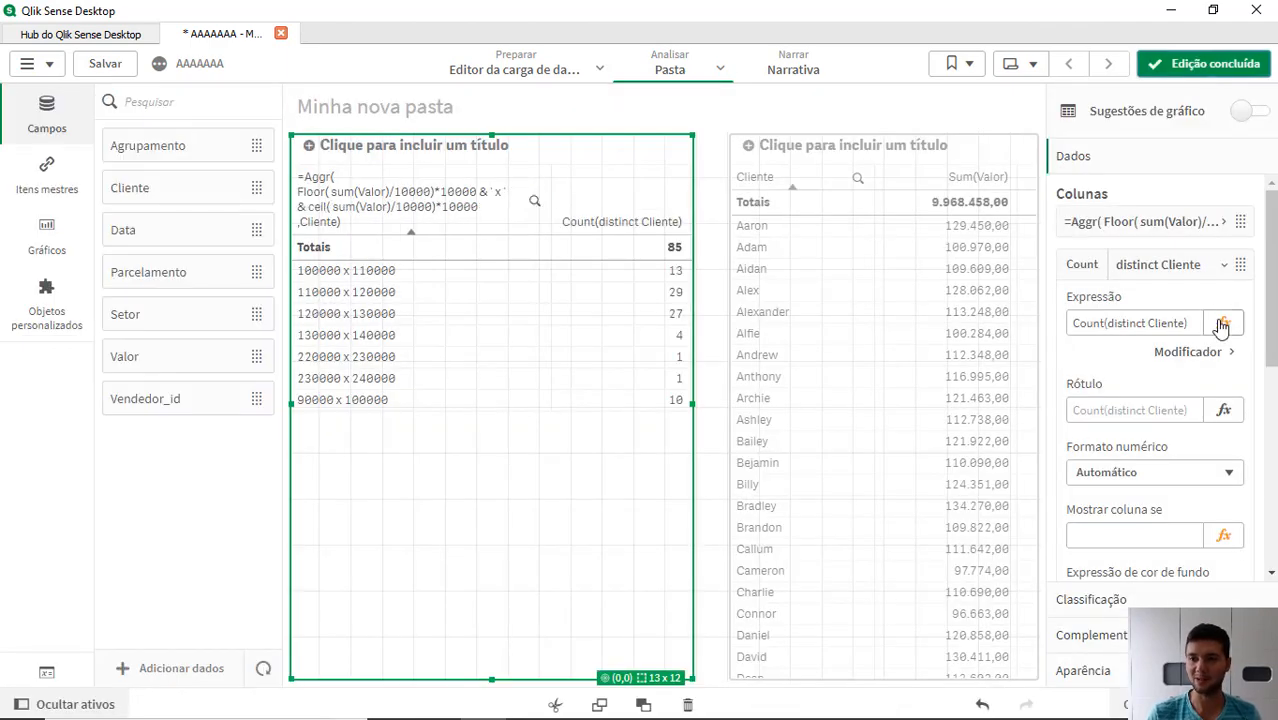
left_click(1135, 224)
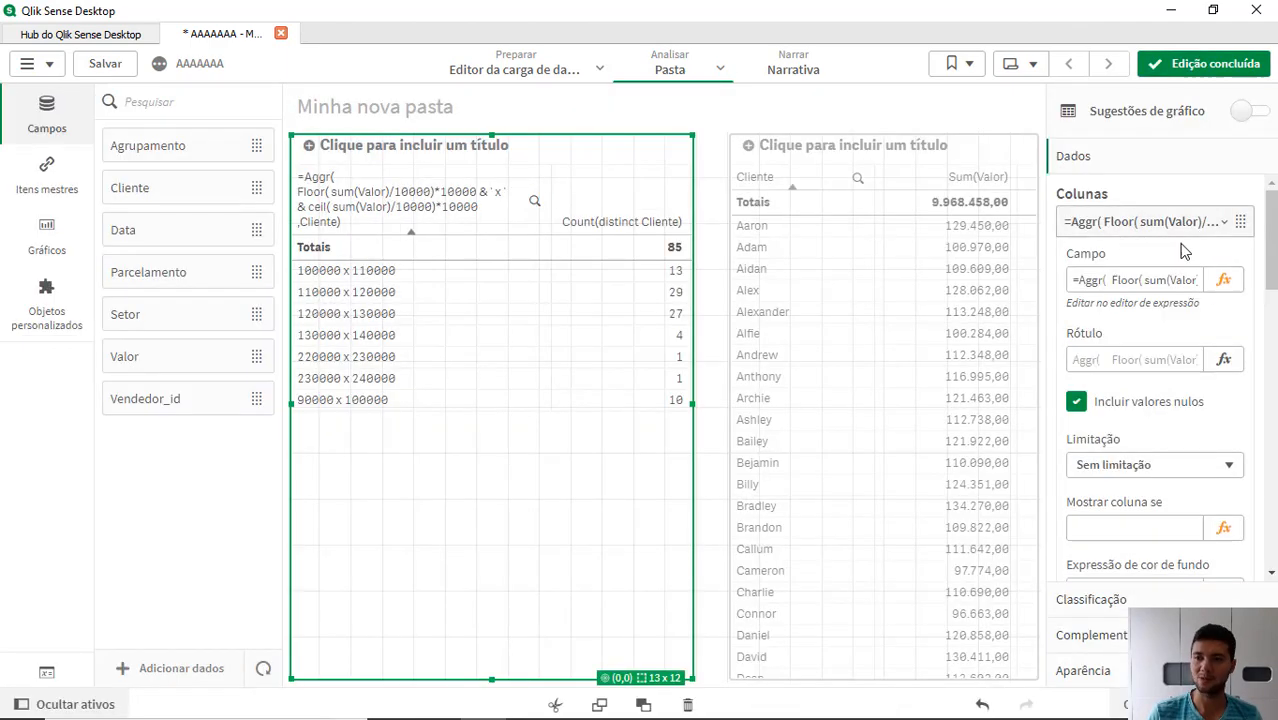
left_click(1222, 284)
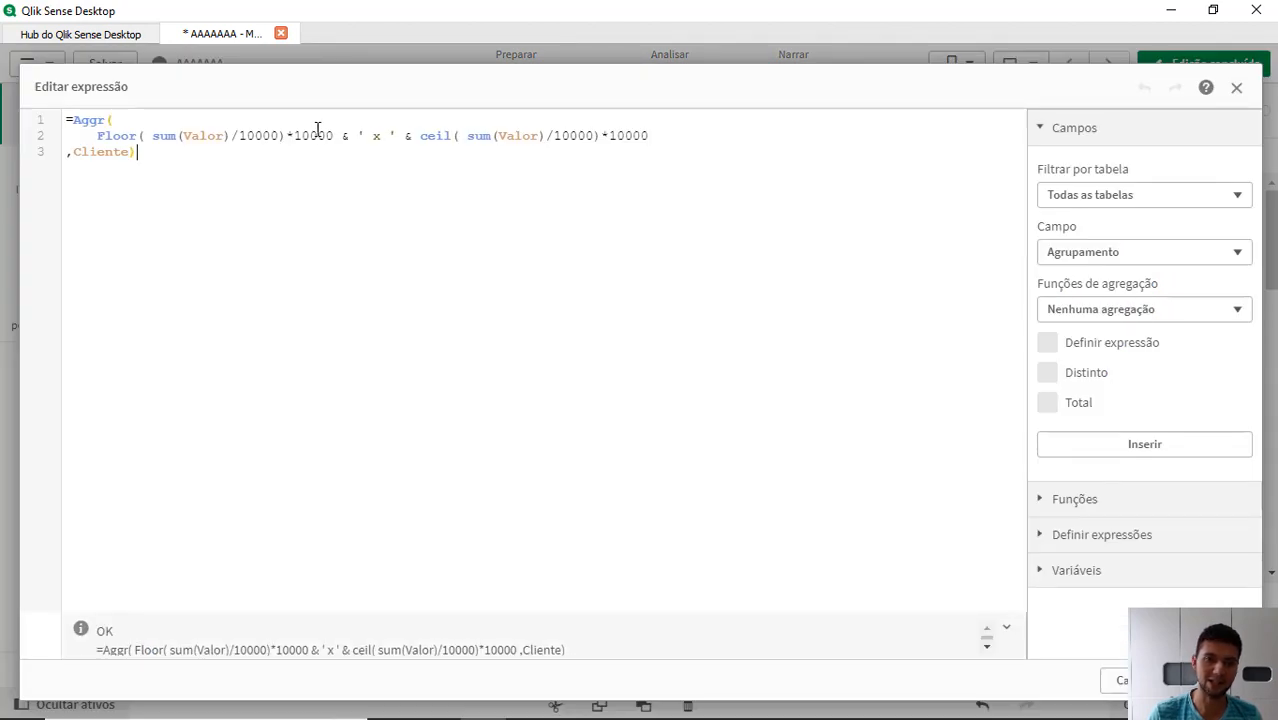
left_click_drag(231, 136, 156, 137)
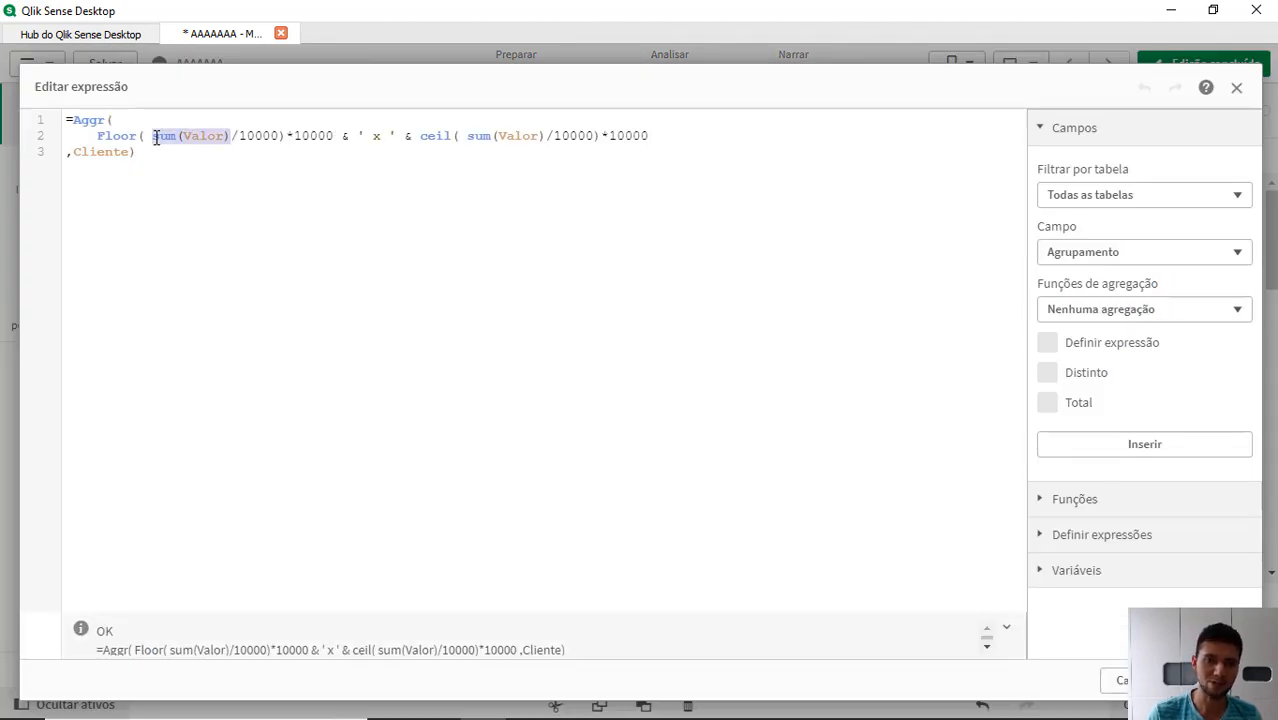
type("200")
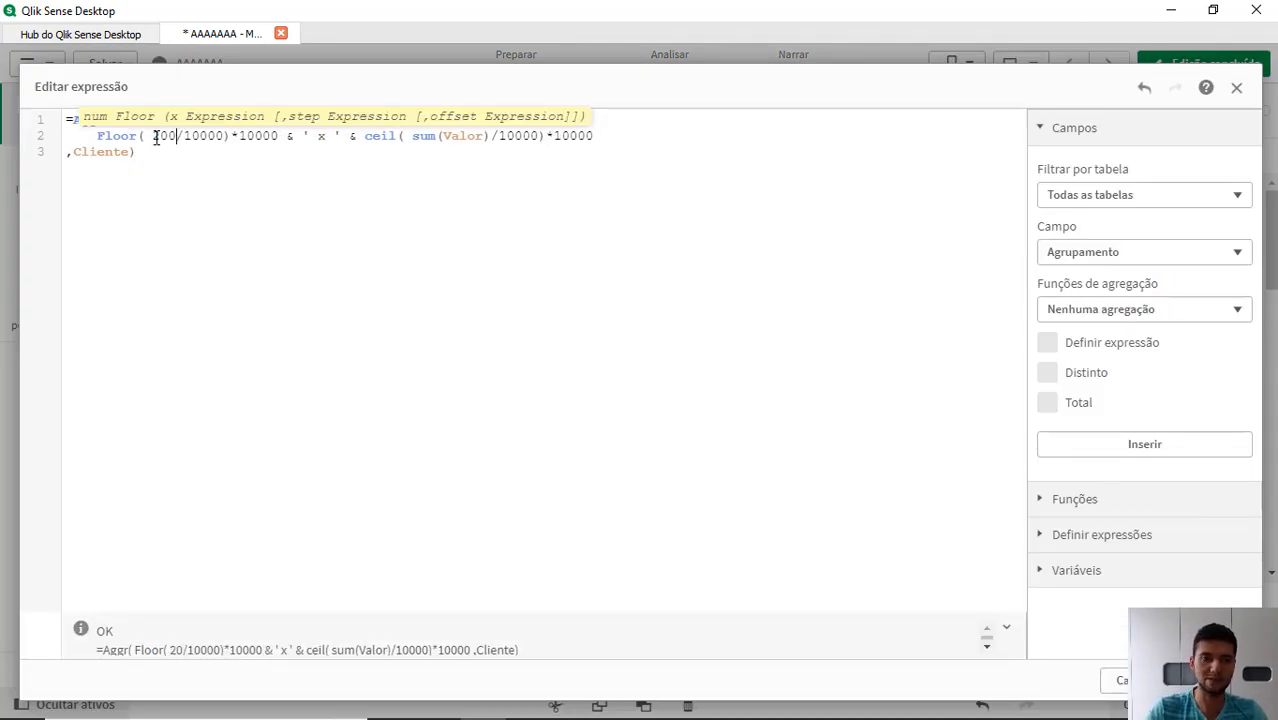
type("00")
Replace sum(Valor) with 20000 in the ceil part of the expression and apply it
double_click(438, 136)
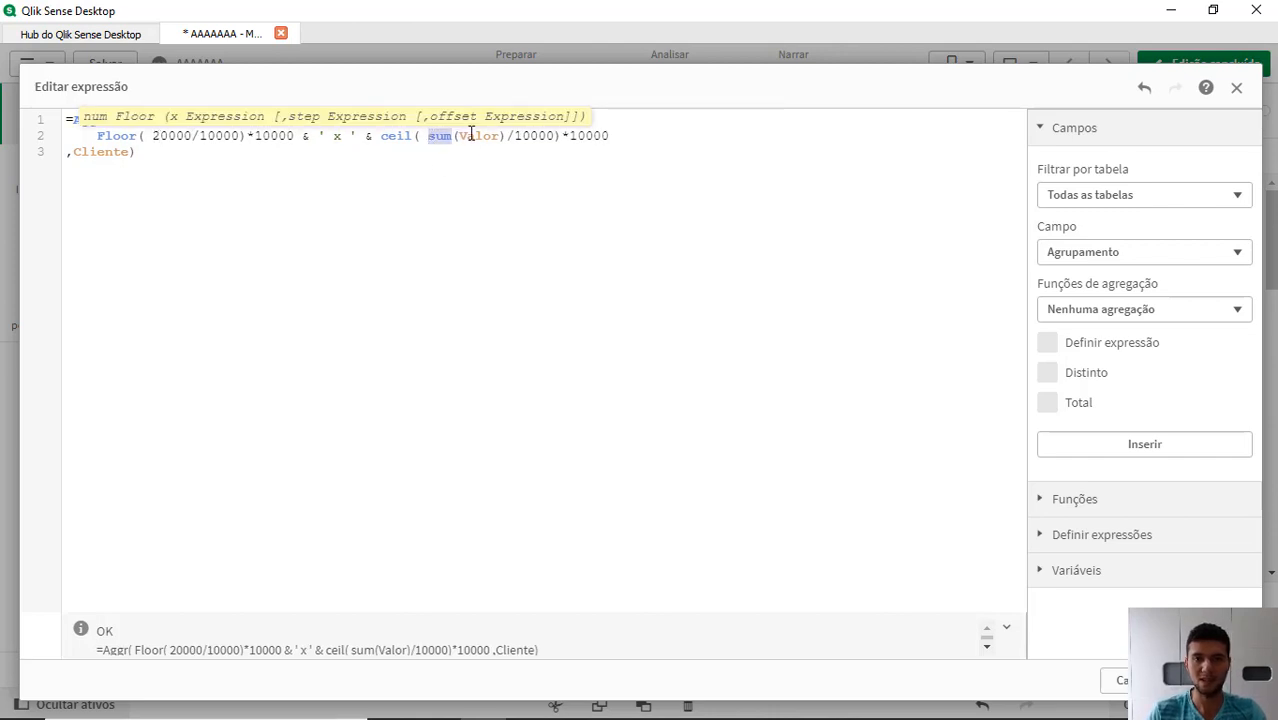
left_click_drag(471, 134, 505, 134)
type("20000")
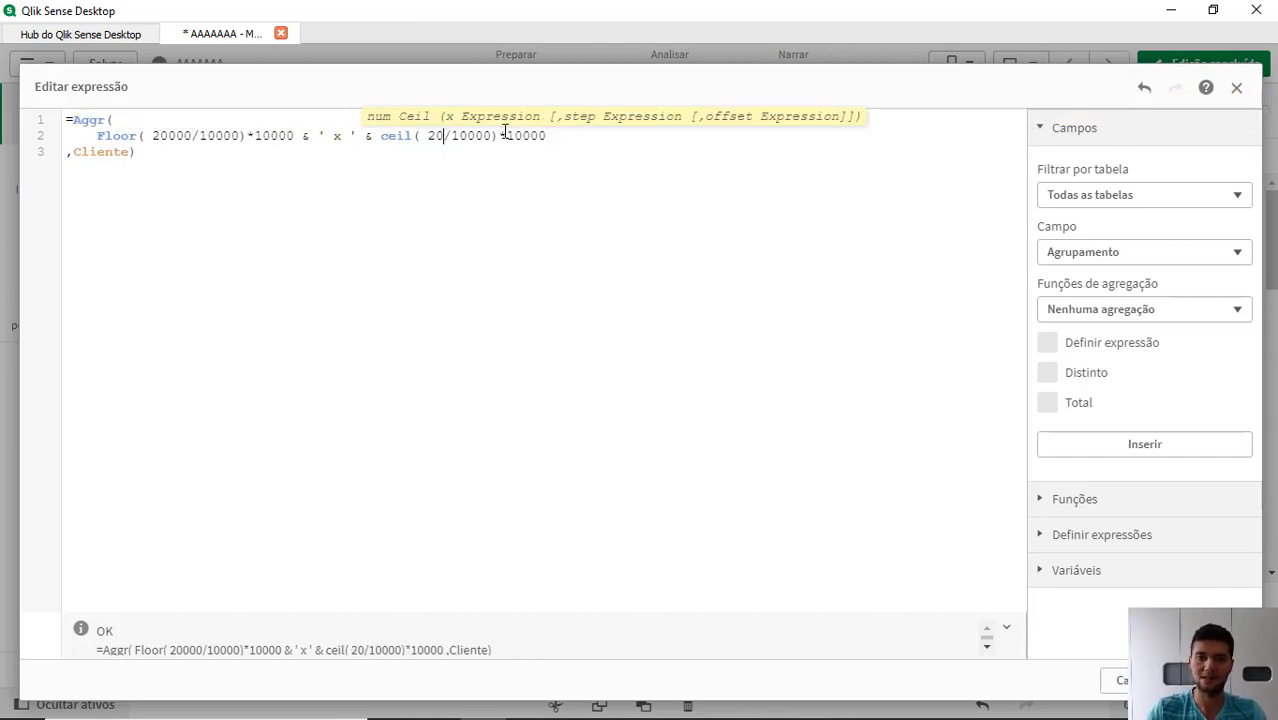
left_click(1216, 680)
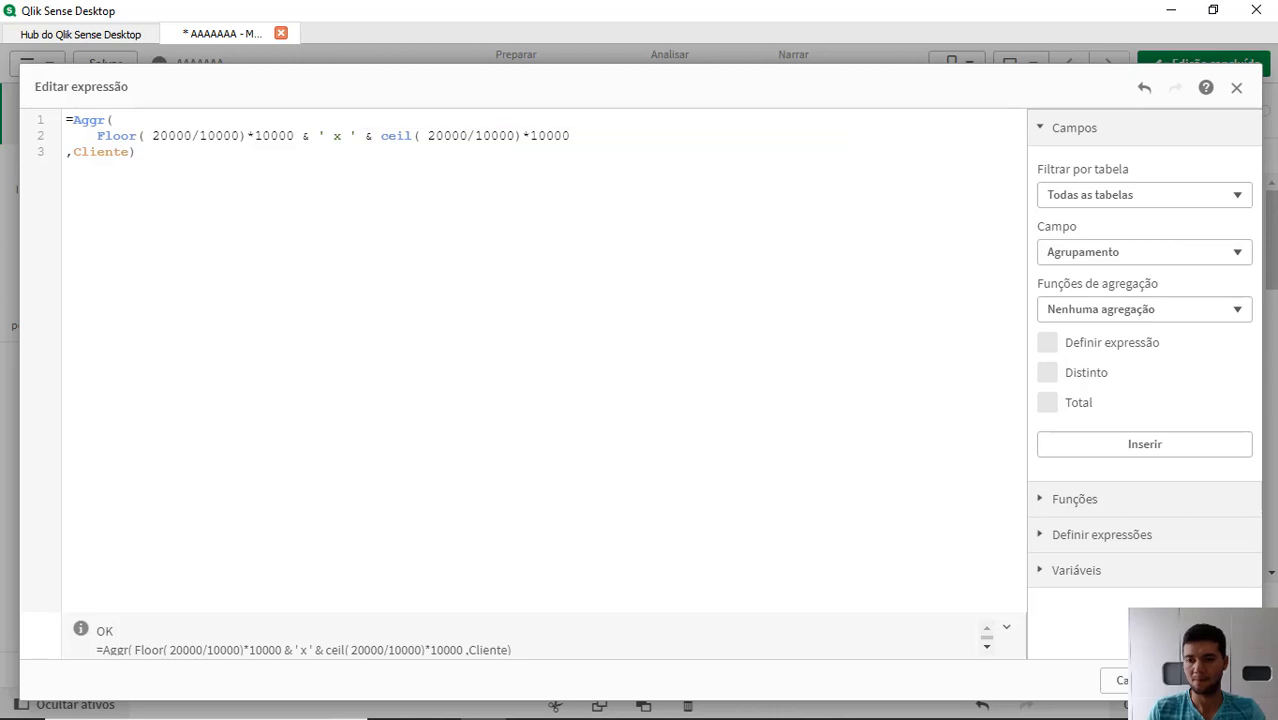